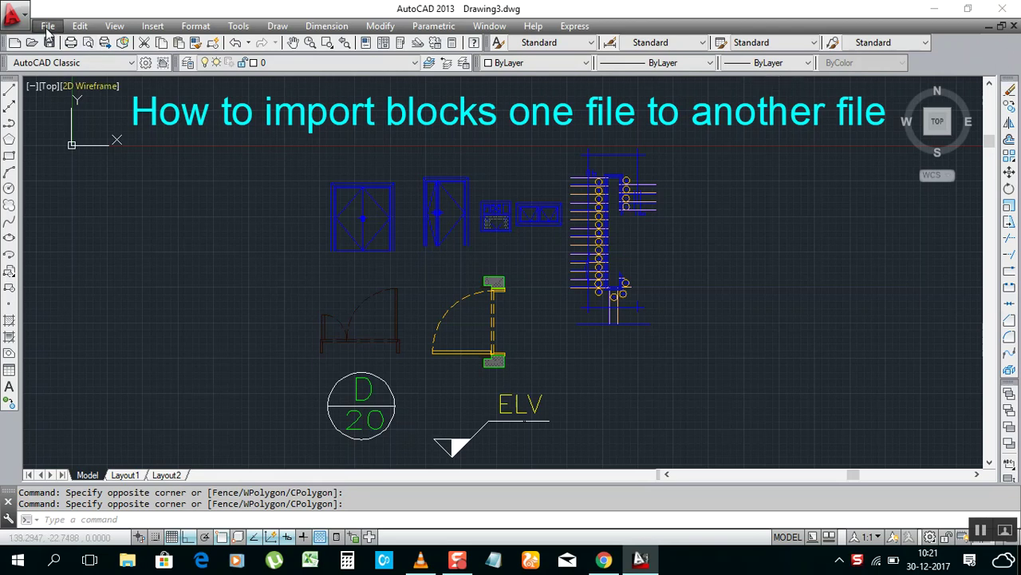
Create a new blank drawing from the acad.dwt template.
left_click(14, 13)
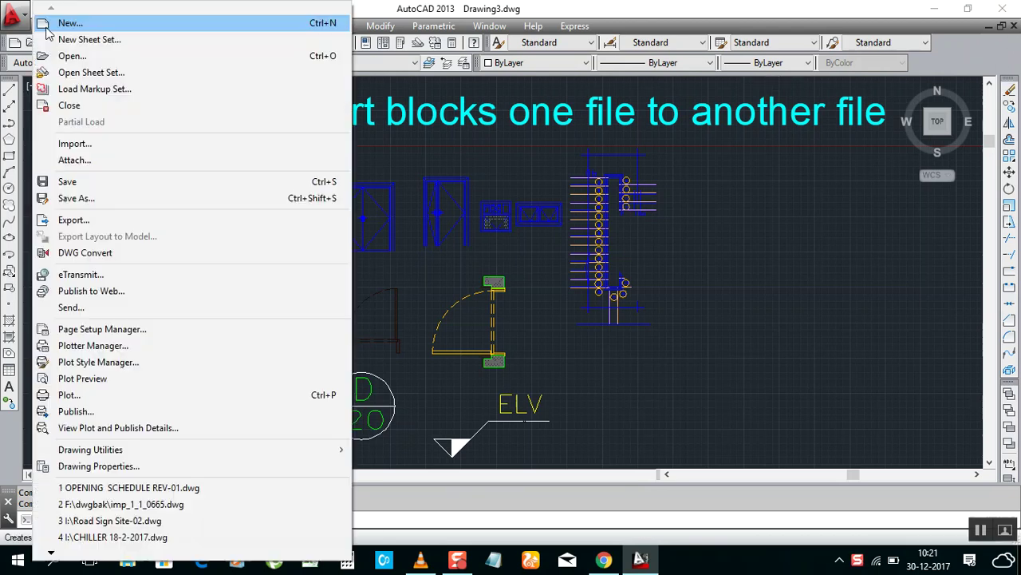
left_click(80, 55)
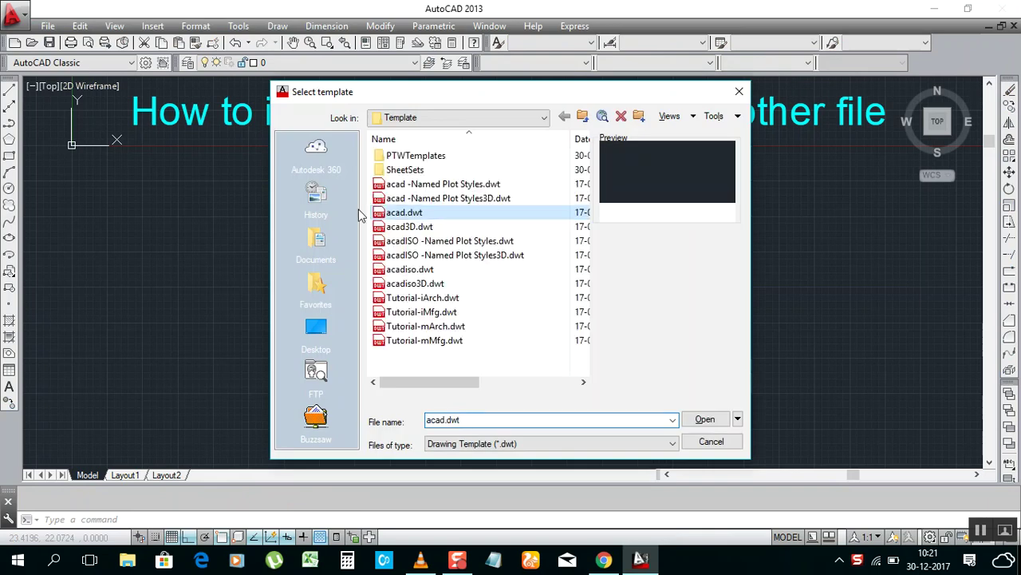
left_click(705, 419)
scroll(449, 276, "down", 5)
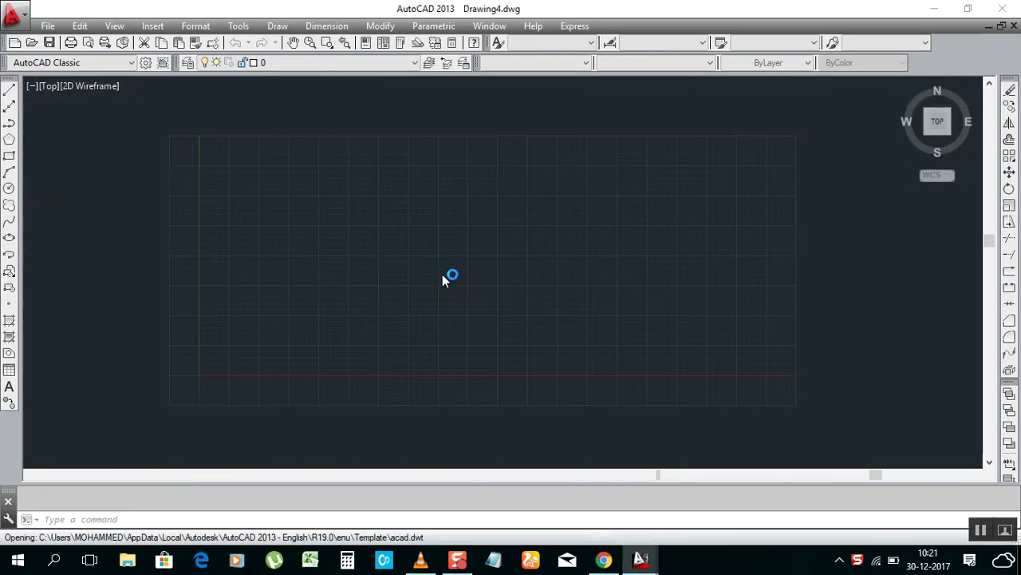
double_click(494, 244)
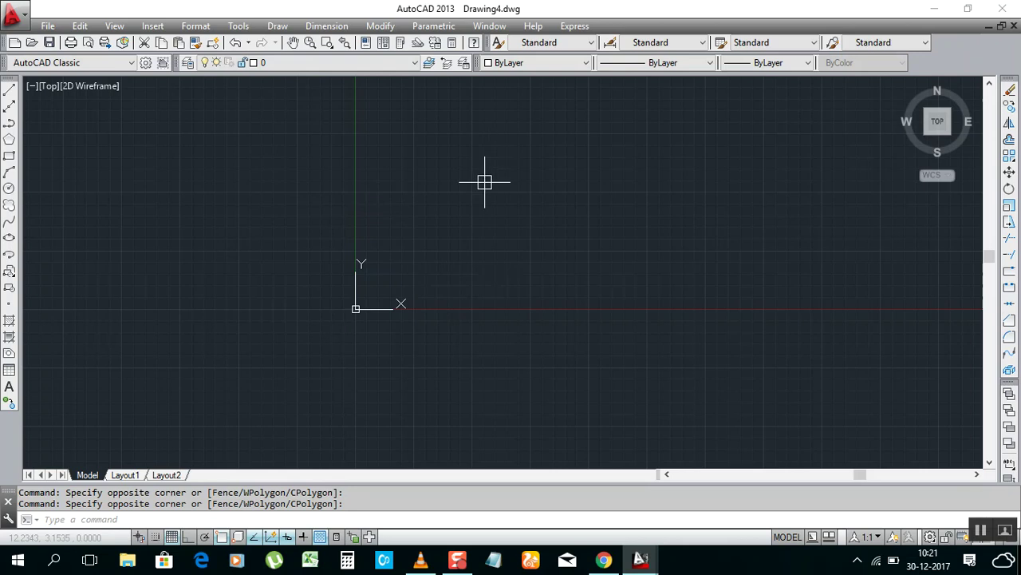
Open the DesignCenter palette and arrange it beside the drawing.
left_click(384, 43)
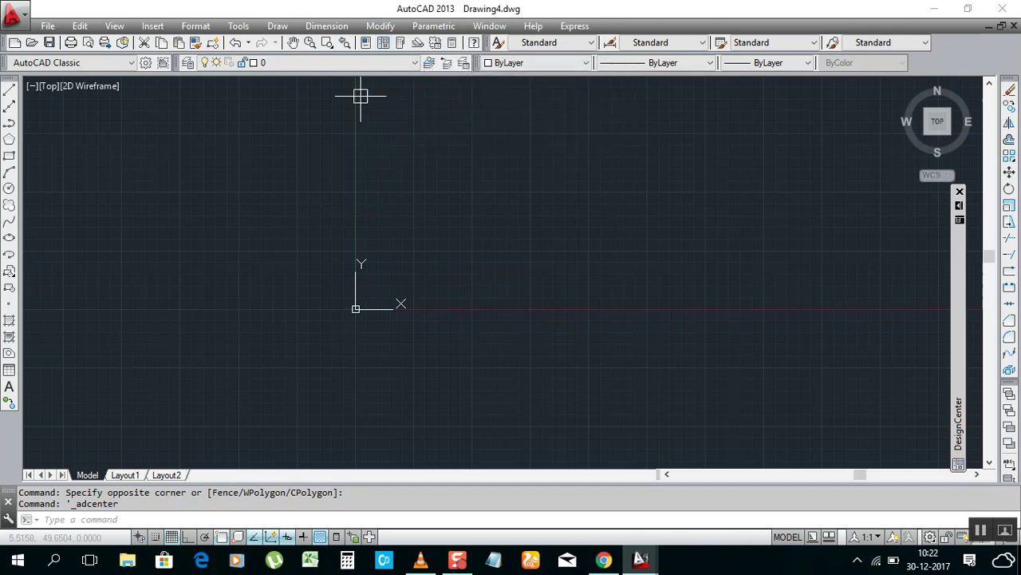
mouse_move(958, 199)
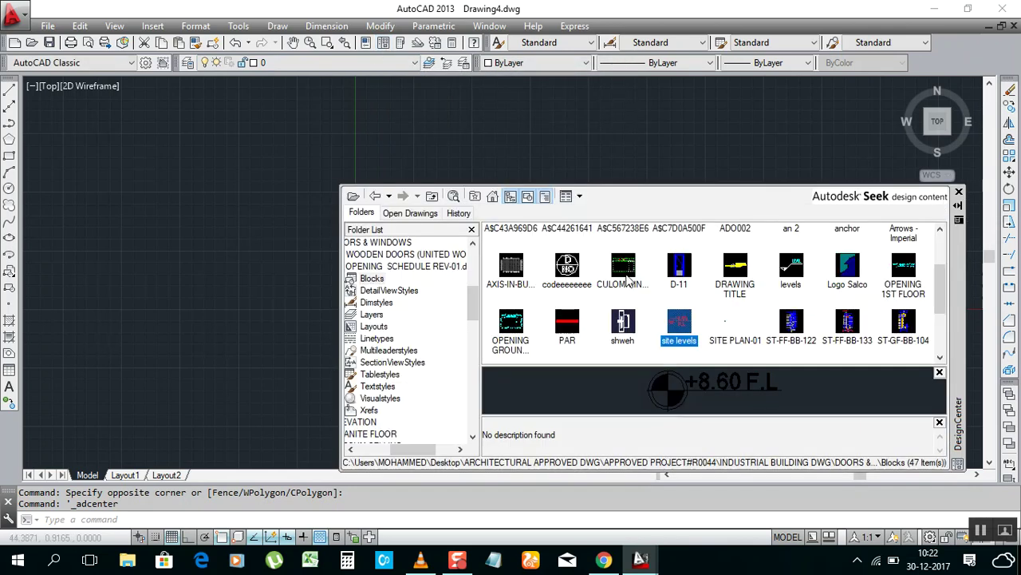
left_click_drag(475, 308, 478, 261)
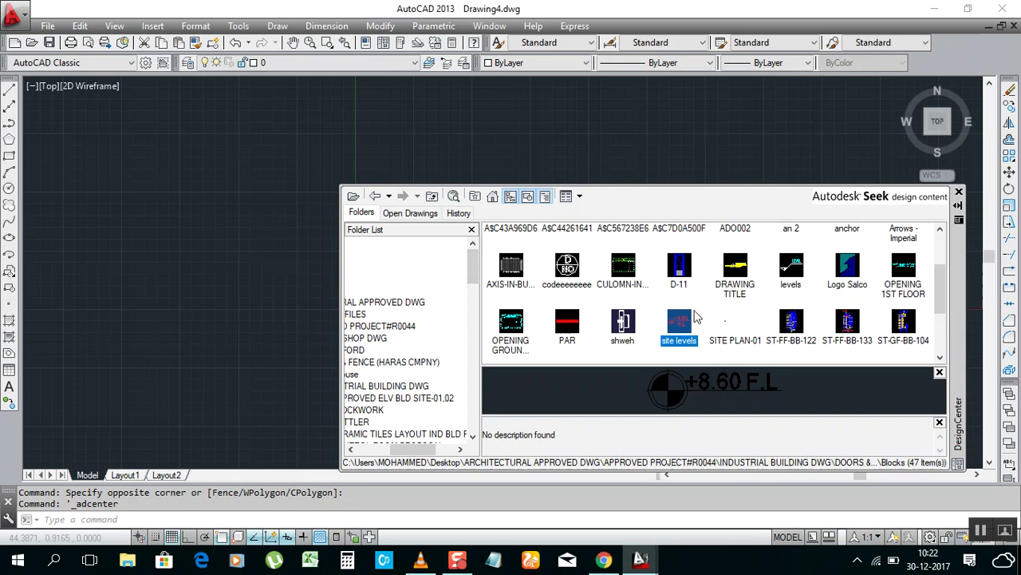
left_click(700, 308)
left_click_drag(398, 451, 363, 451)
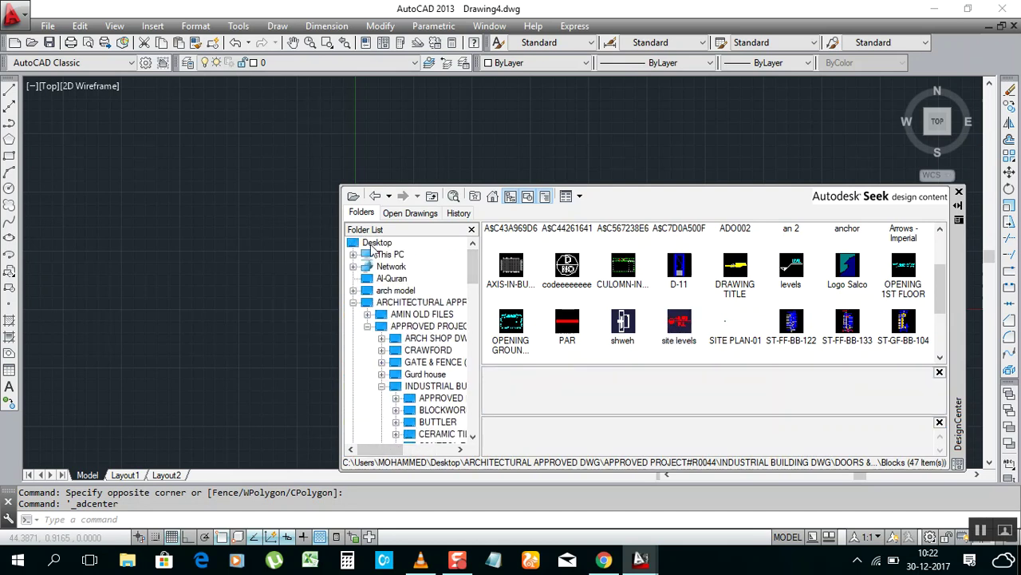
Browse from the Desktop through ARCHITECTURAL APPROVED DWG and INDUSTRIAL BUILDING DWG to the DOORS & WINDOWS folder.
double_click(375, 244)
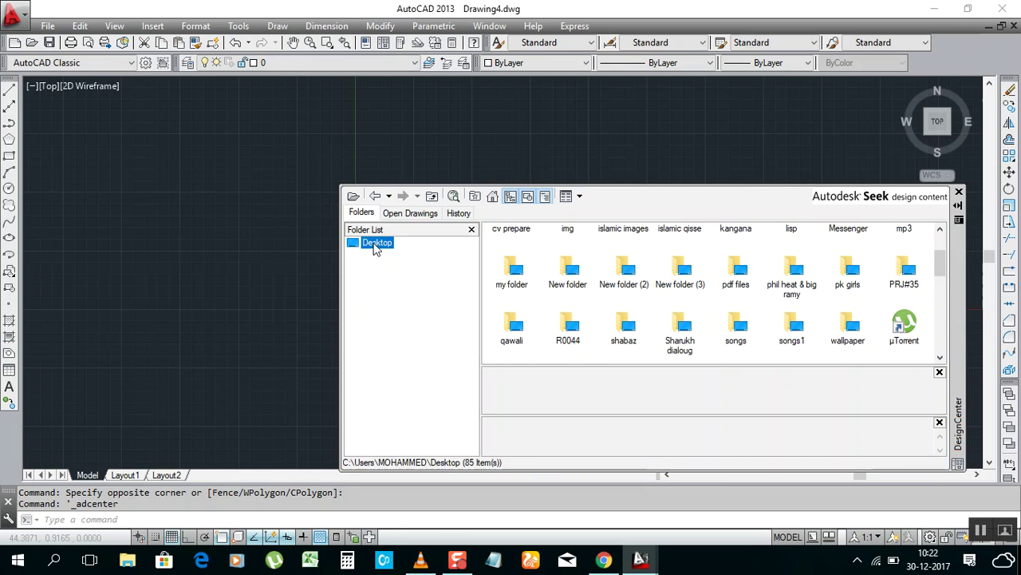
double_click(376, 245)
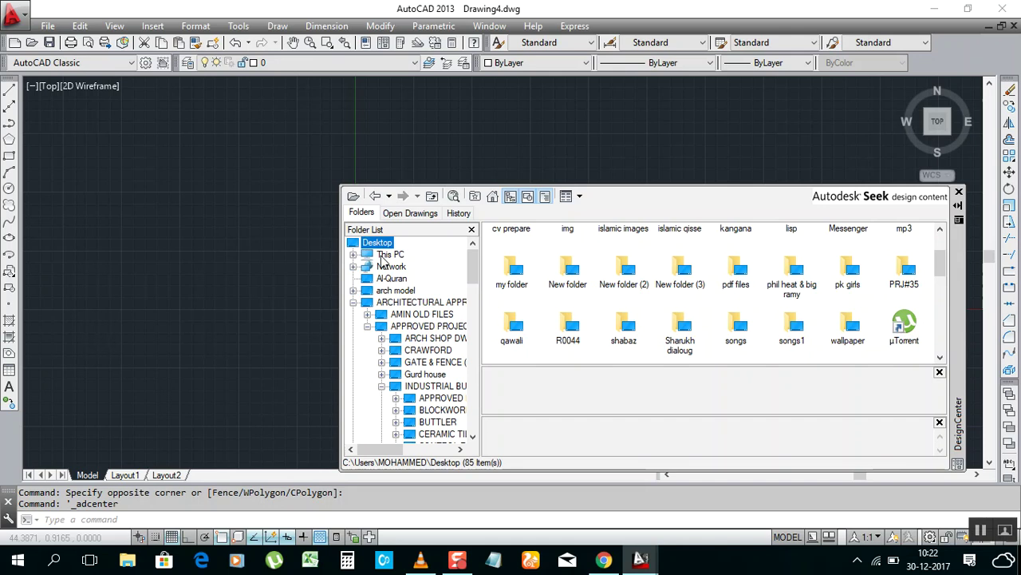
double_click(386, 256)
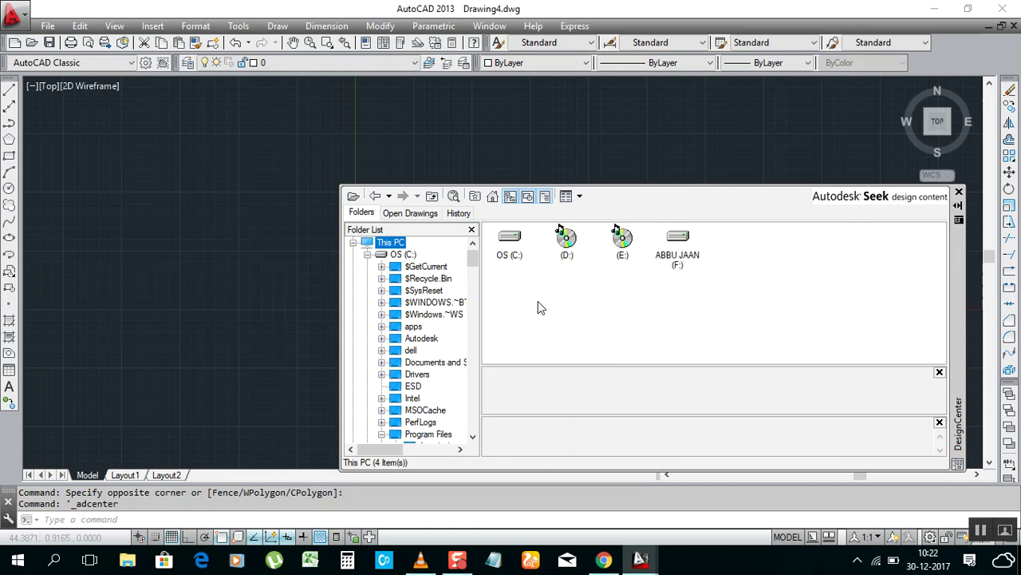
scroll(472, 259, "down", 1)
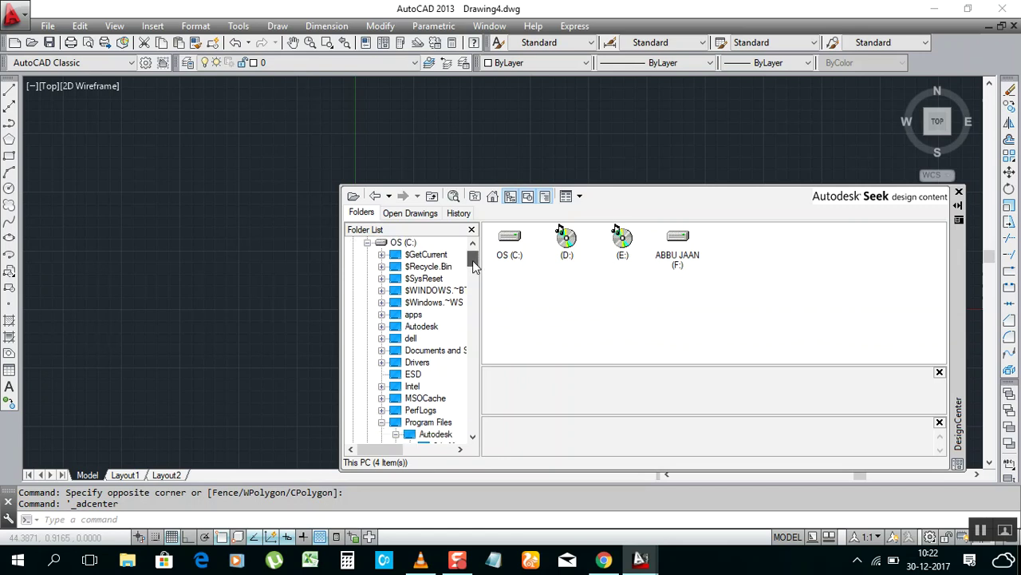
scroll(472, 255, "up", 1)
left_click(370, 244)
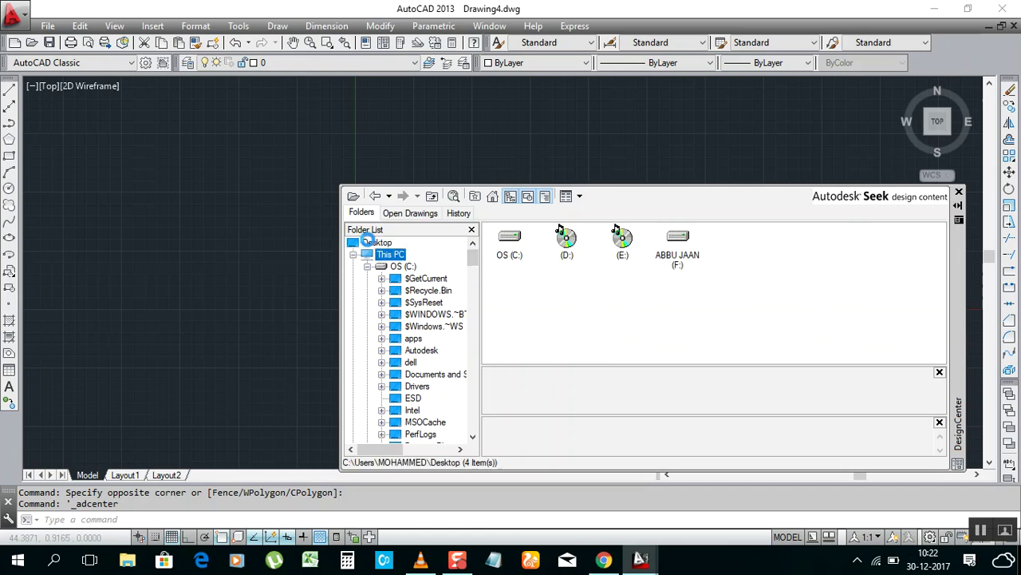
double_click(743, 256)
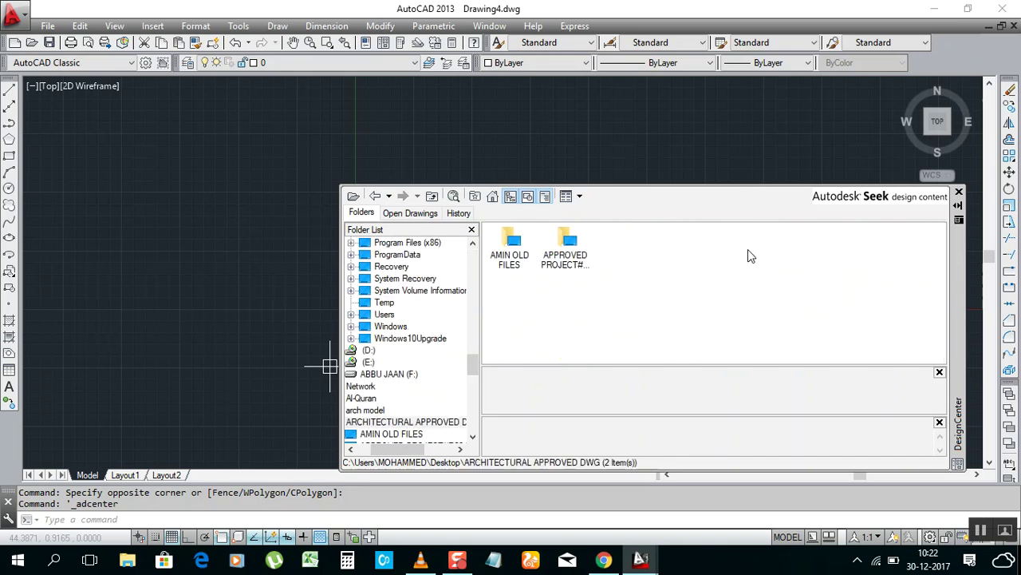
double_click(589, 271)
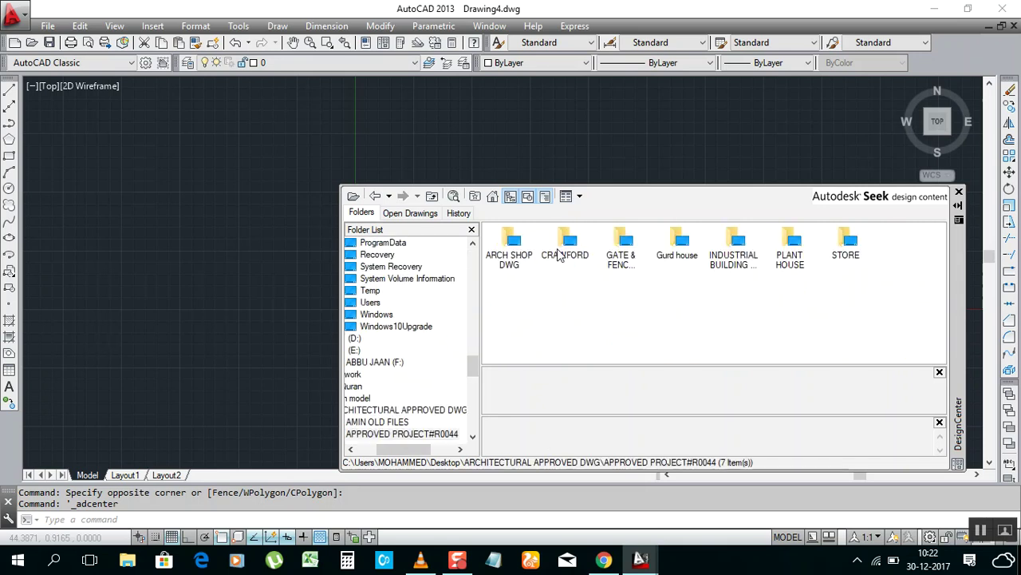
double_click(739, 262)
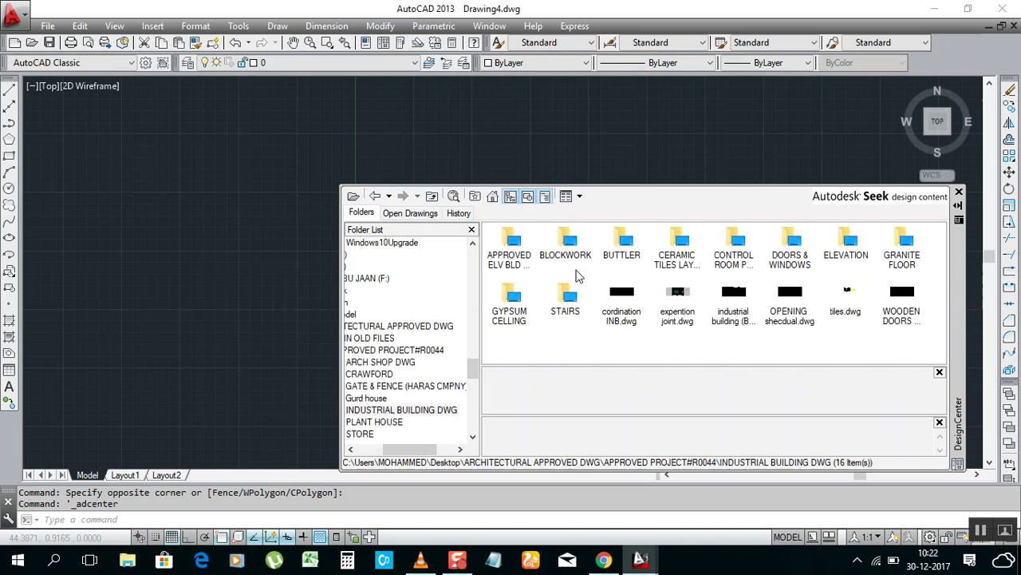
double_click(782, 269)
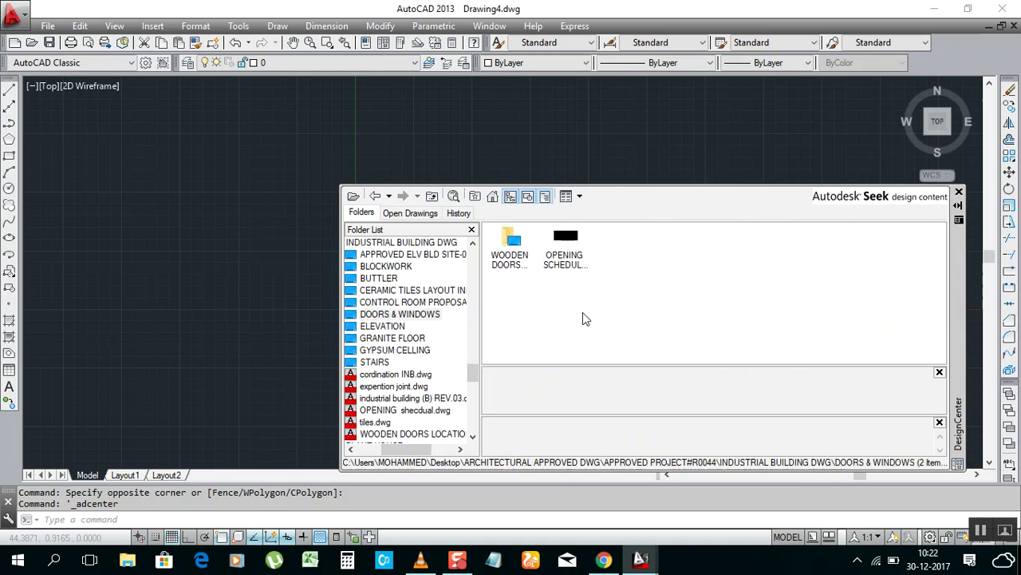
Open OPENING SCHEDULE REV-01.dwg in DesignCenter to list its content categories.
left_click(576, 263)
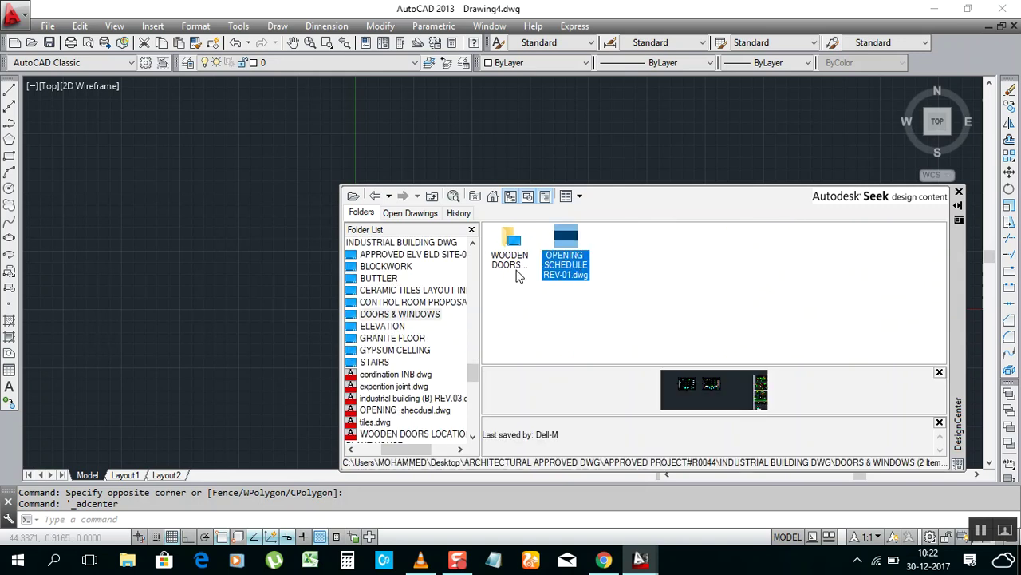
left_click_drag(385, 446, 355, 442)
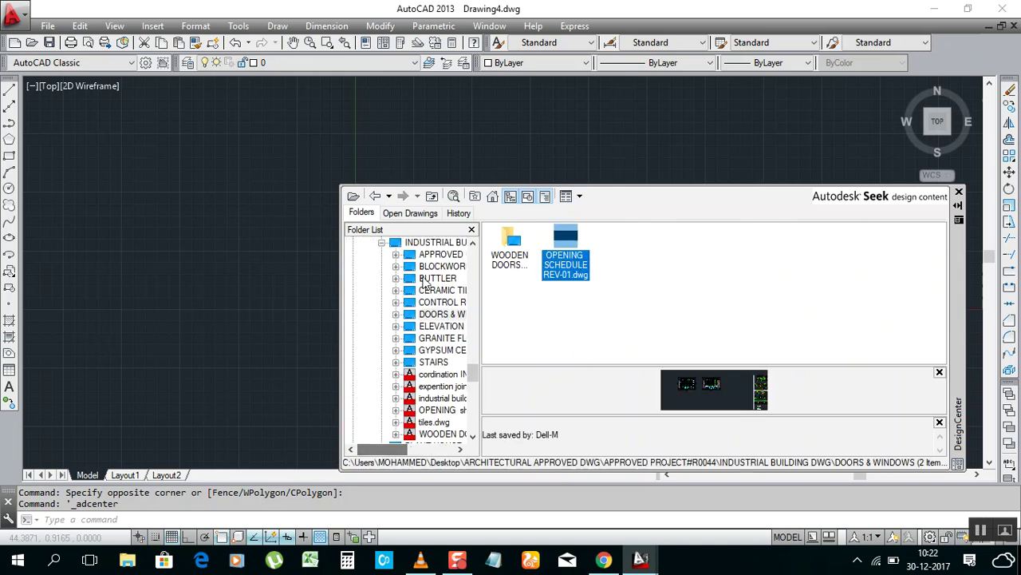
scroll(426, 283, "up", 2)
scroll(391, 272, "up", 9)
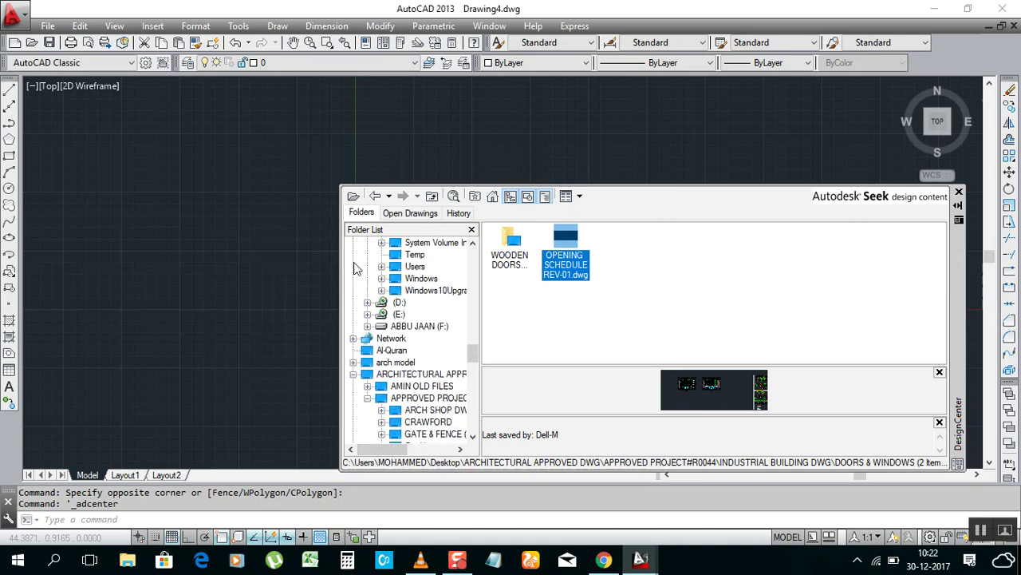
scroll(391, 263, "up", 8)
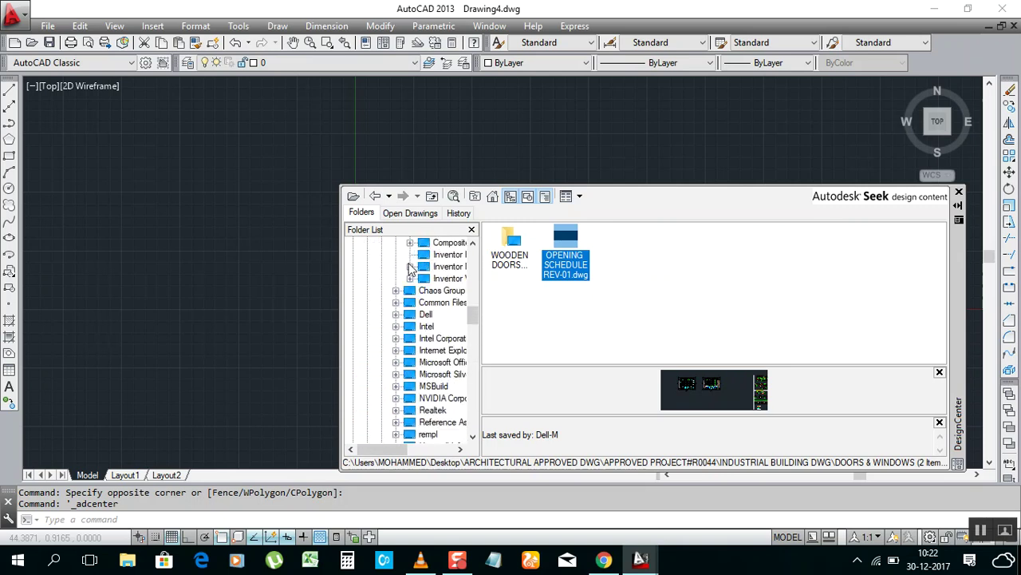
left_click(563, 269)
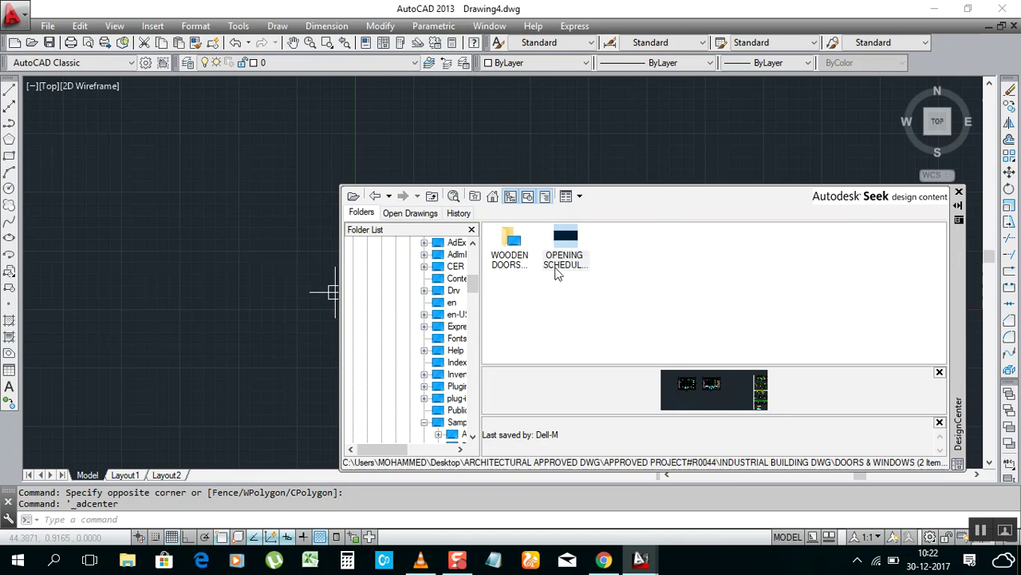
double_click(558, 270)
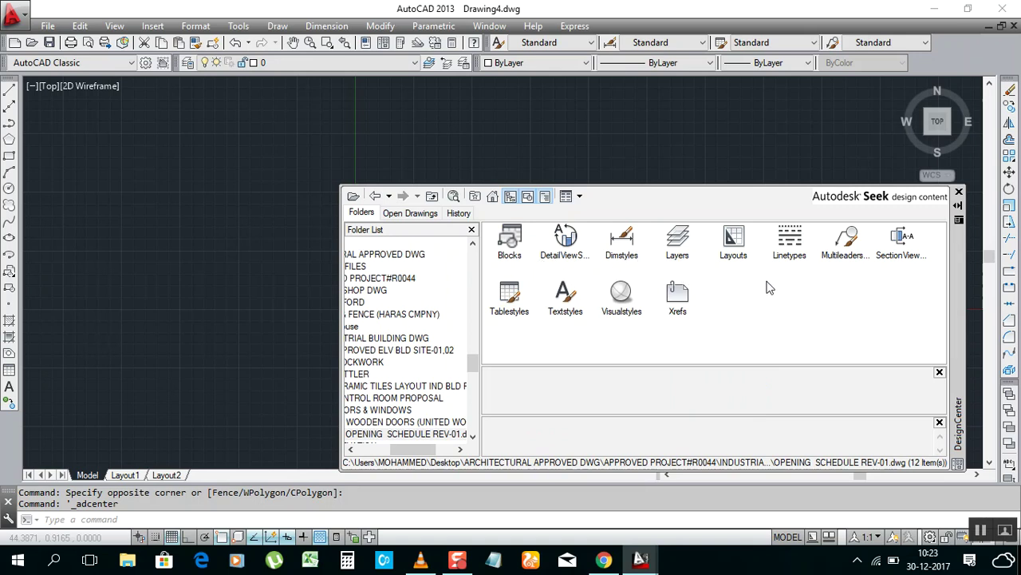
List the 47 block definitions stored in OPENING SCHEDULE REV-01.dwg.
double_click(514, 253)
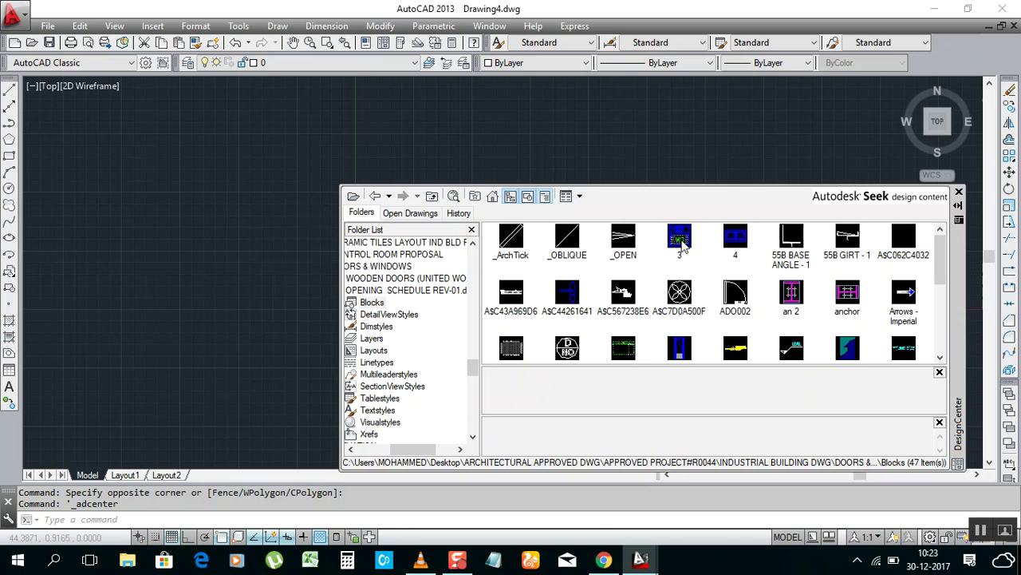
Start inserting block 3, continuing past the educational plot-stamp warning and accepting the Insert settings.
left_click(681, 254)
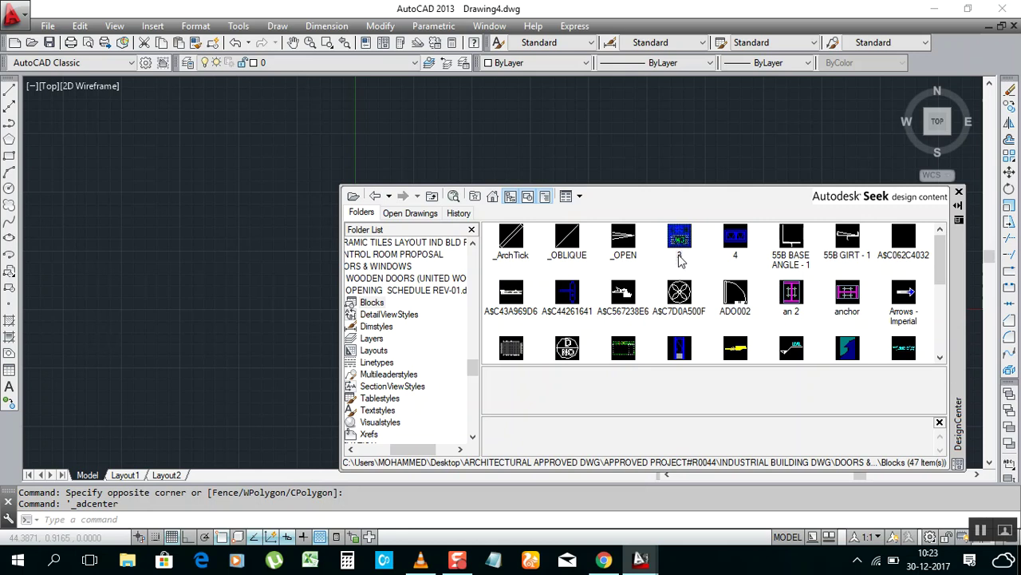
double_click(688, 292)
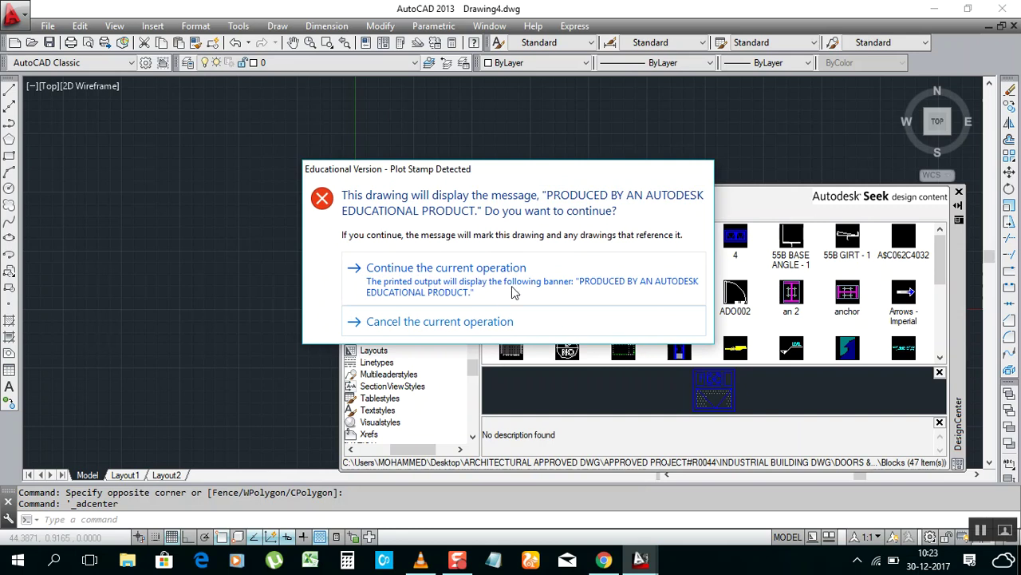
left_click(463, 274)
key("Return")
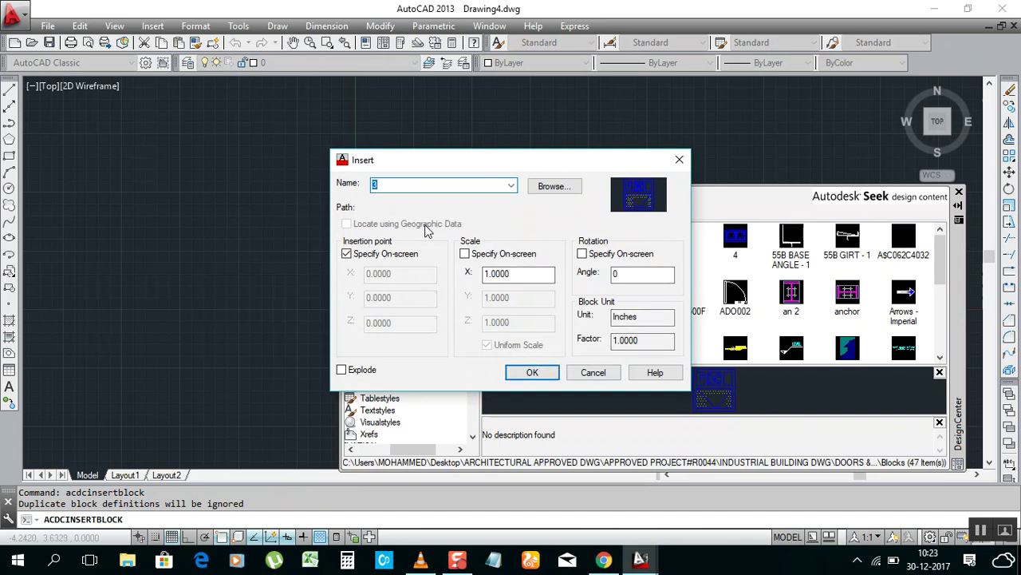
left_click(530, 372)
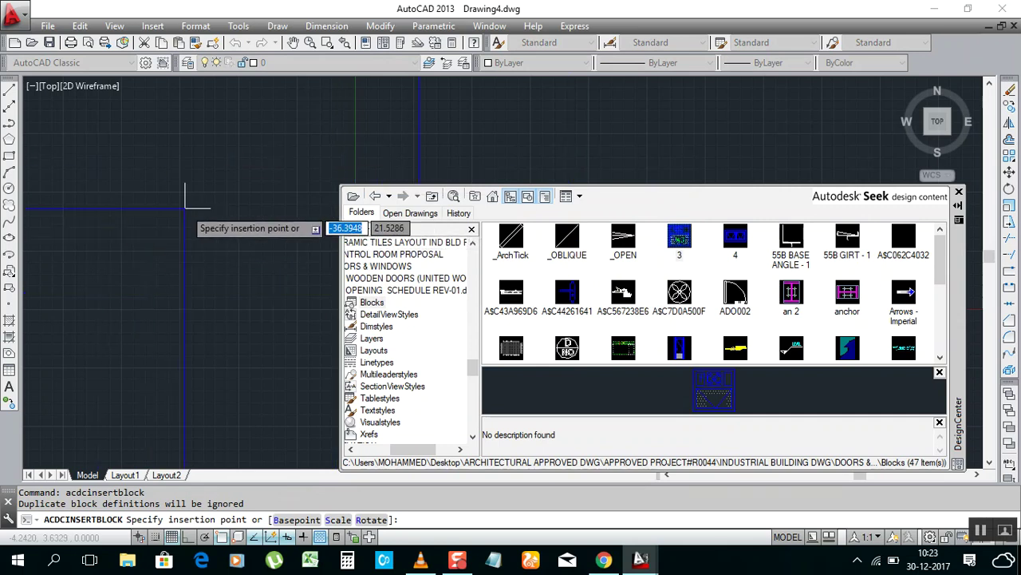
Set block 3's scale to 0.01 and place it left of the drawing centre.
scroll(244, 185, "down", 2)
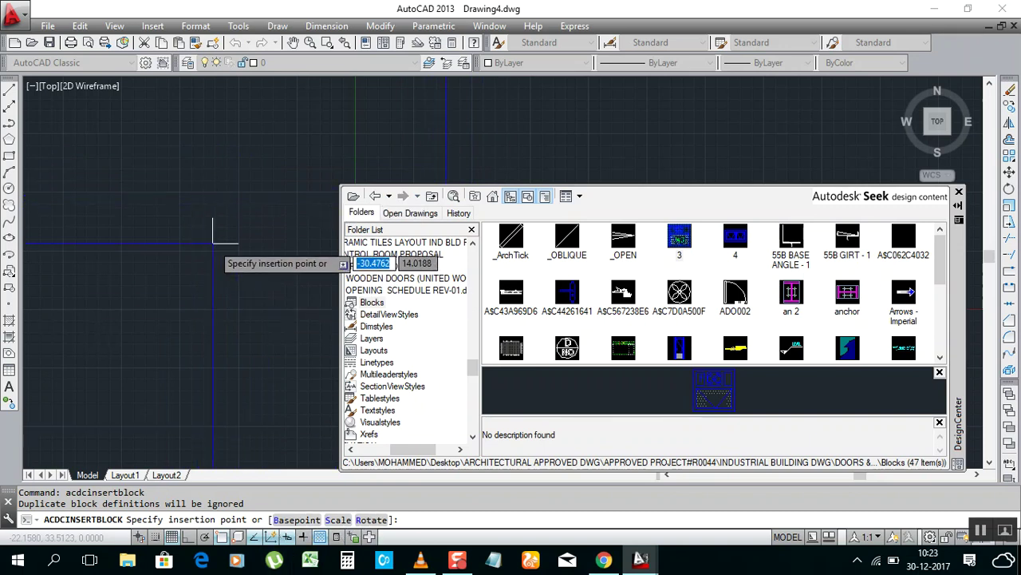
type("S")
key("Return")
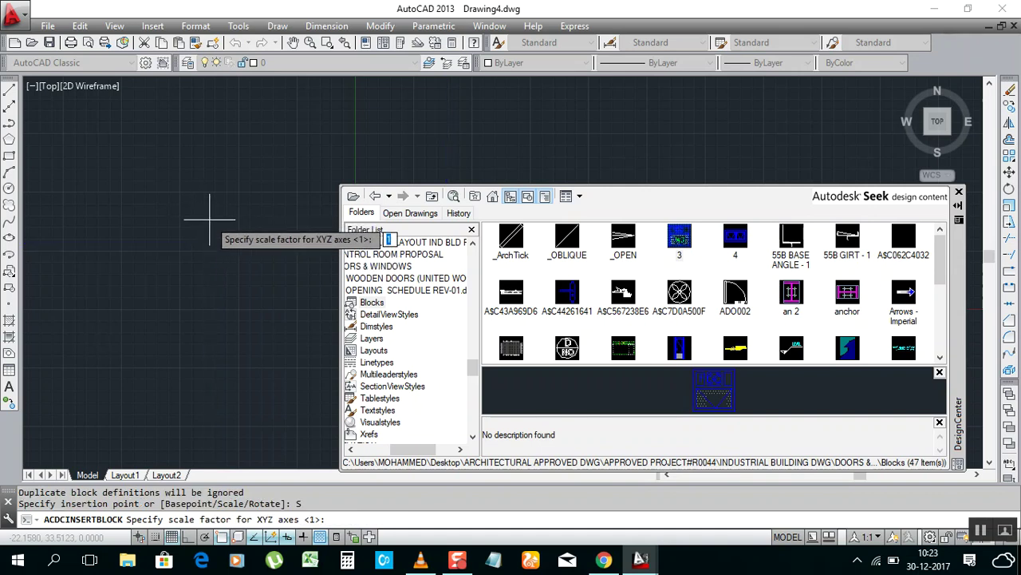
type("0")
key("Return")
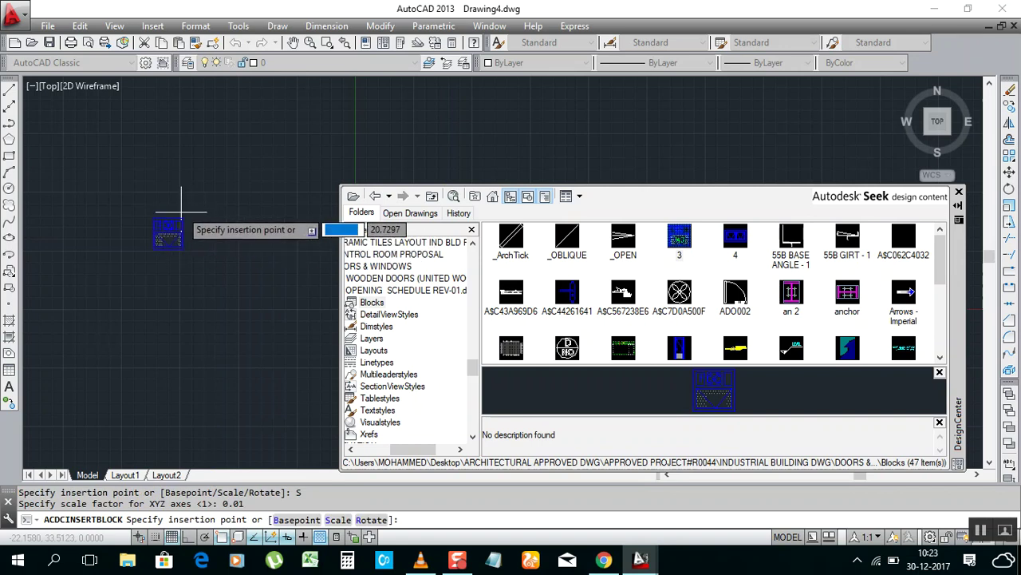
left_click(182, 209)
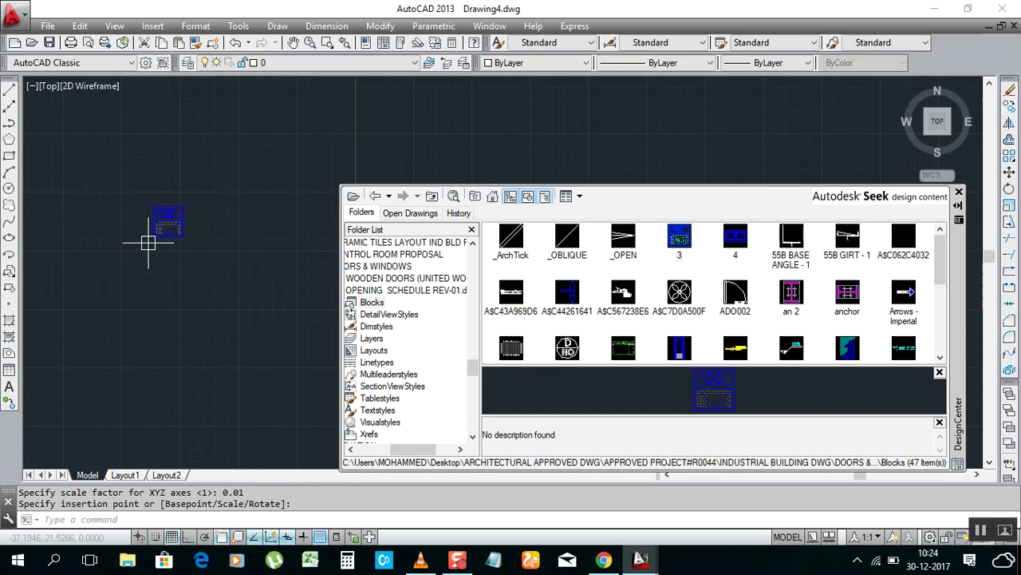
scroll(164, 230, "up", 3)
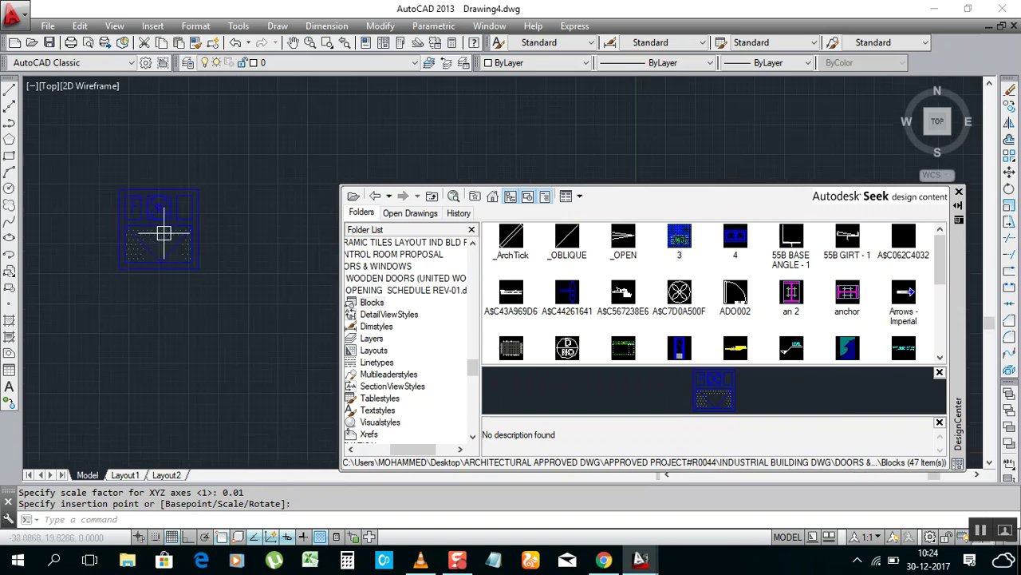
scroll(164, 214, "down", 2)
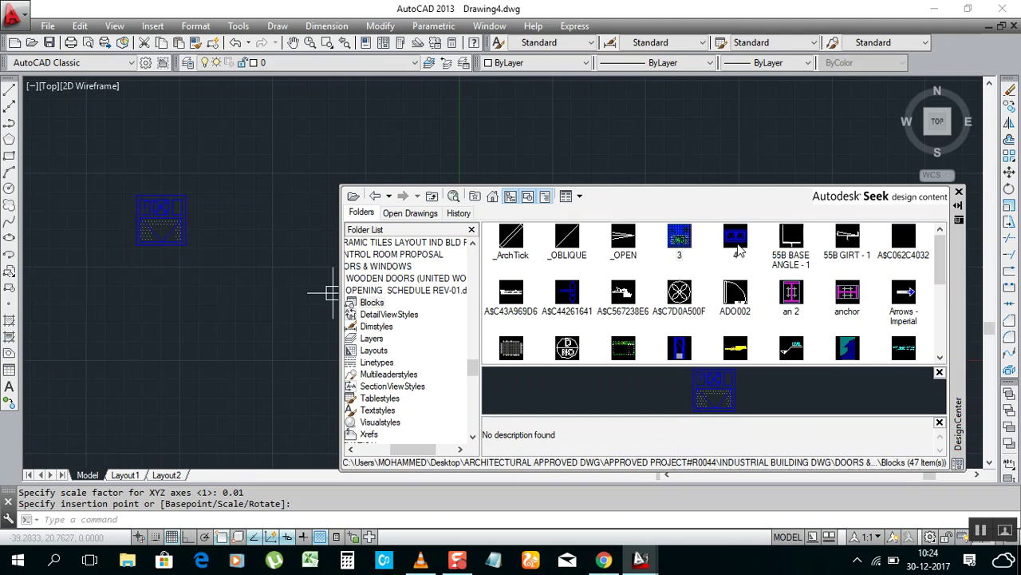
Insert the block 4 double window at 0.01 scale directly below block 3.
left_click(738, 249)
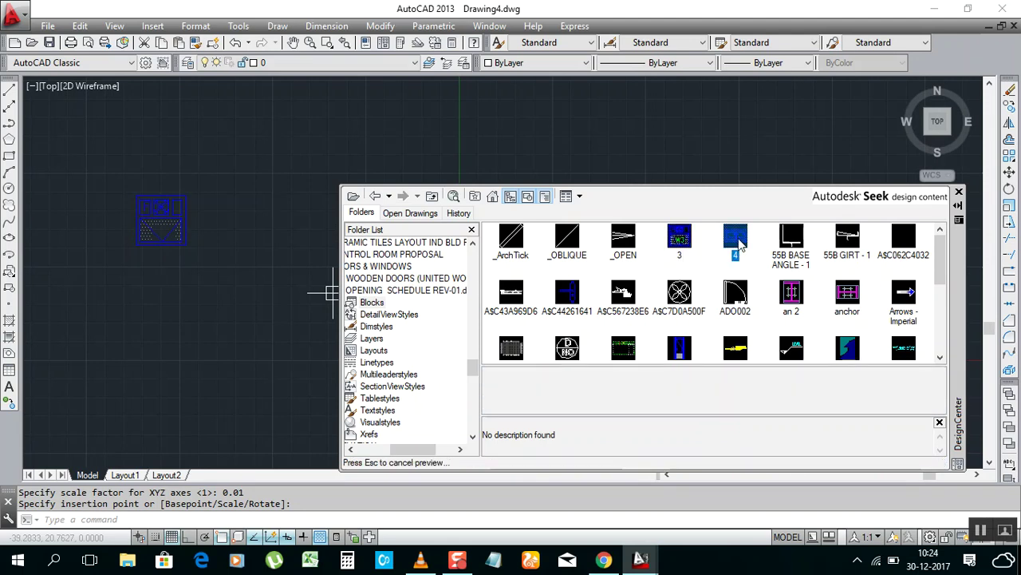
double_click(738, 240)
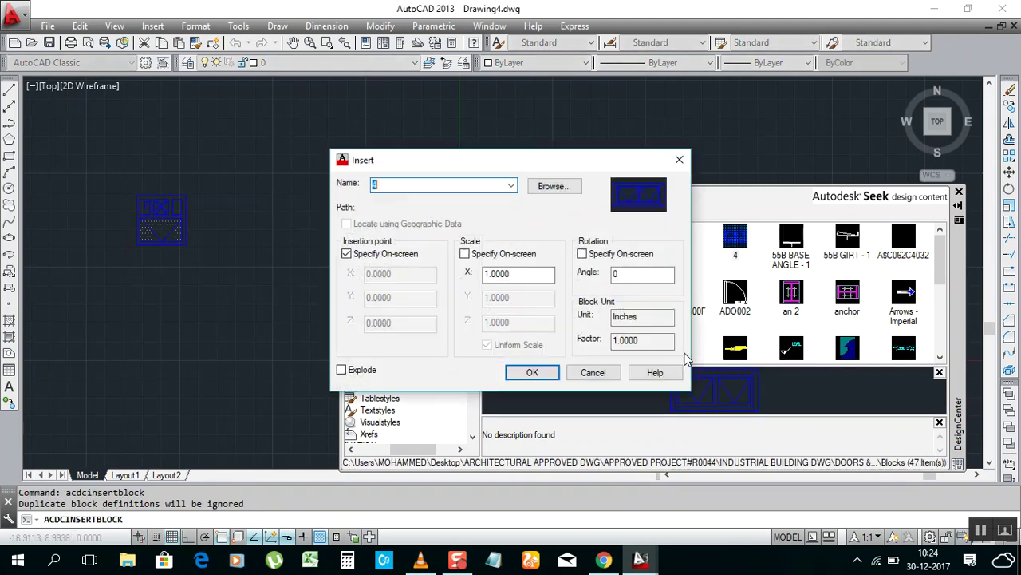
left_click(531, 372)
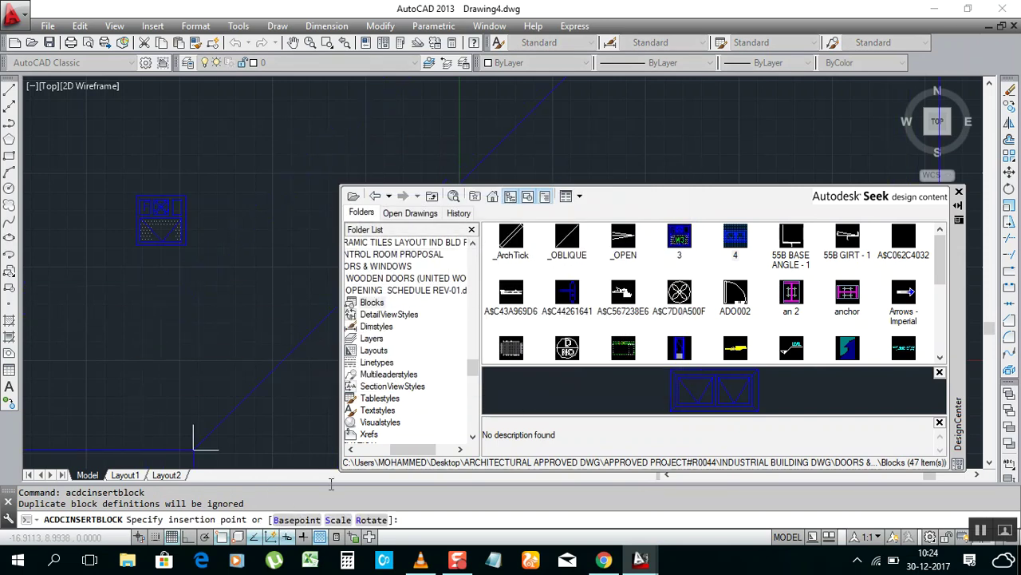
type("S")
key("Return")
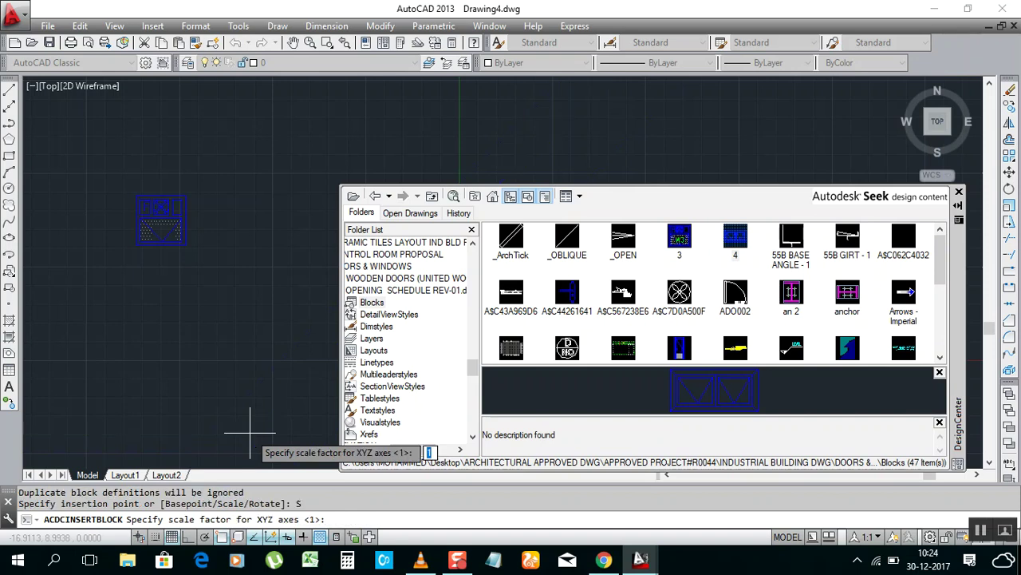
type("0.01")
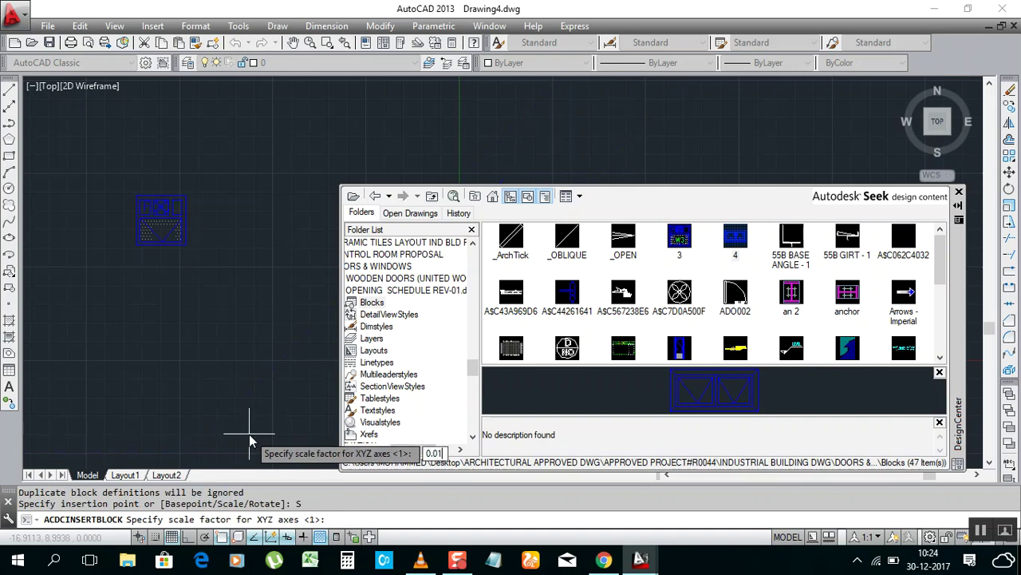
key("Return")
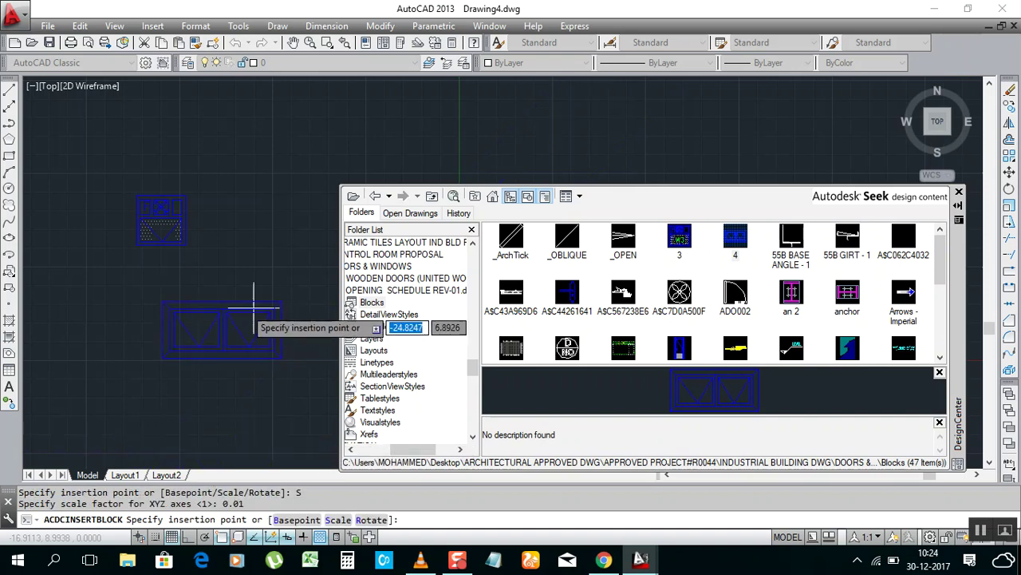
left_click(211, 269)
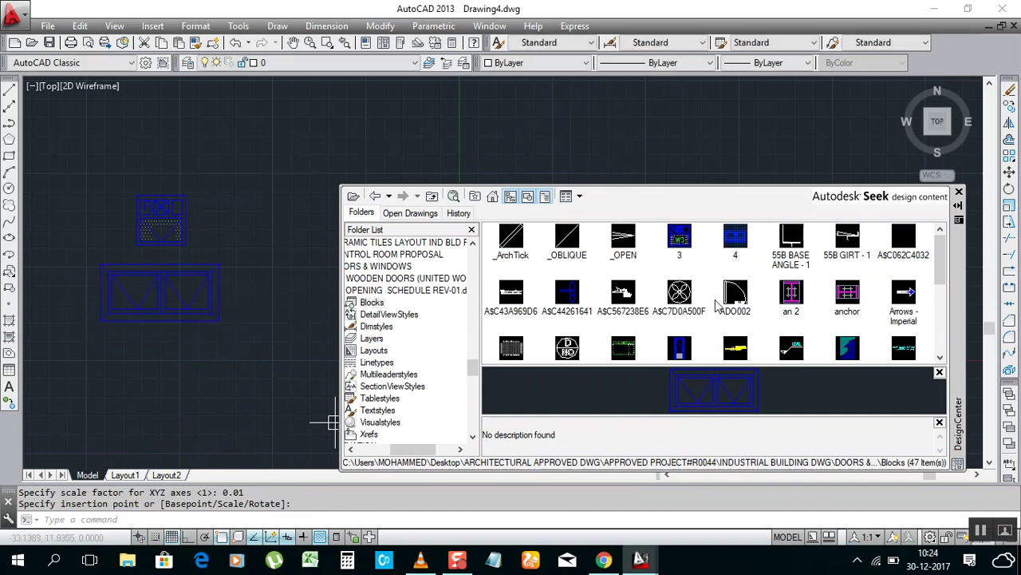
Start inserting the STD-05 door block and set its scale to 0.01.
left_click_drag(936, 251, 949, 341)
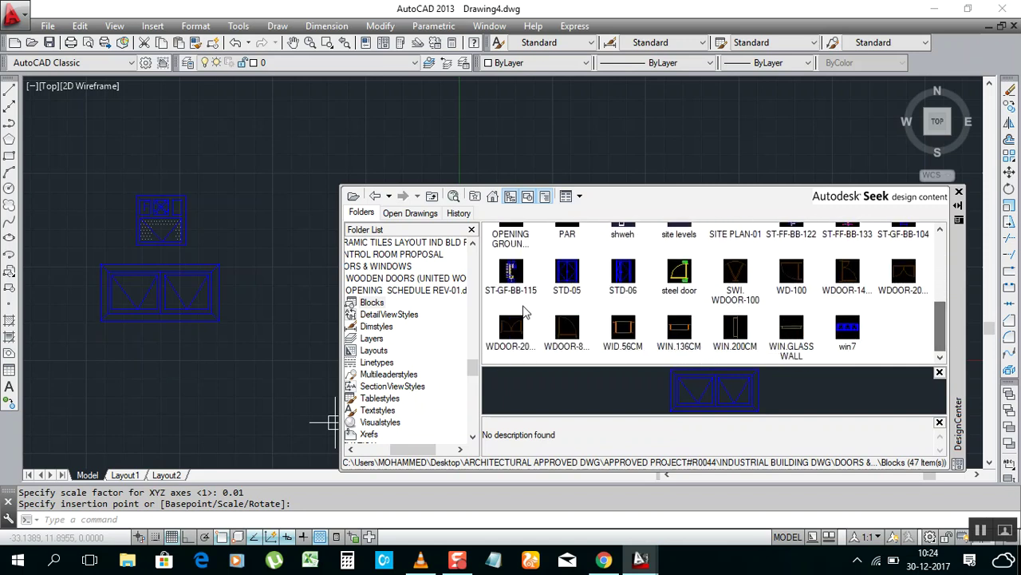
scroll(679, 297, "up", 10)
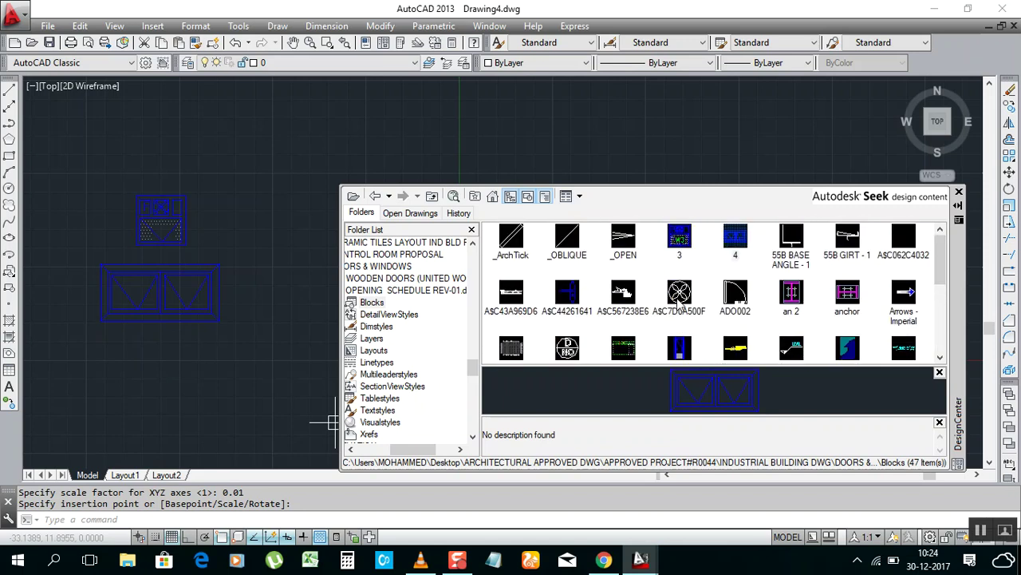
scroll(603, 343, "down", 10)
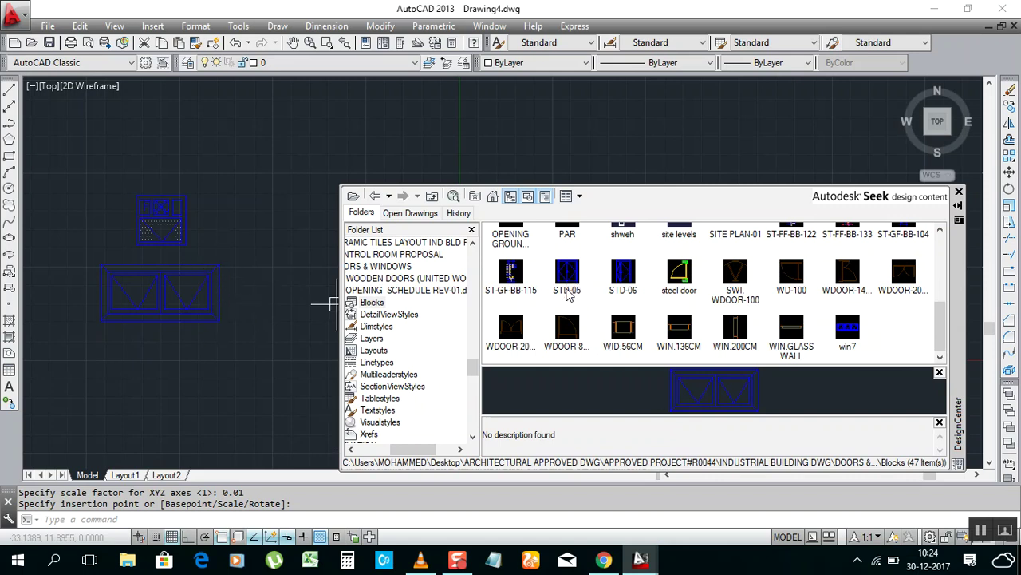
left_click(568, 284)
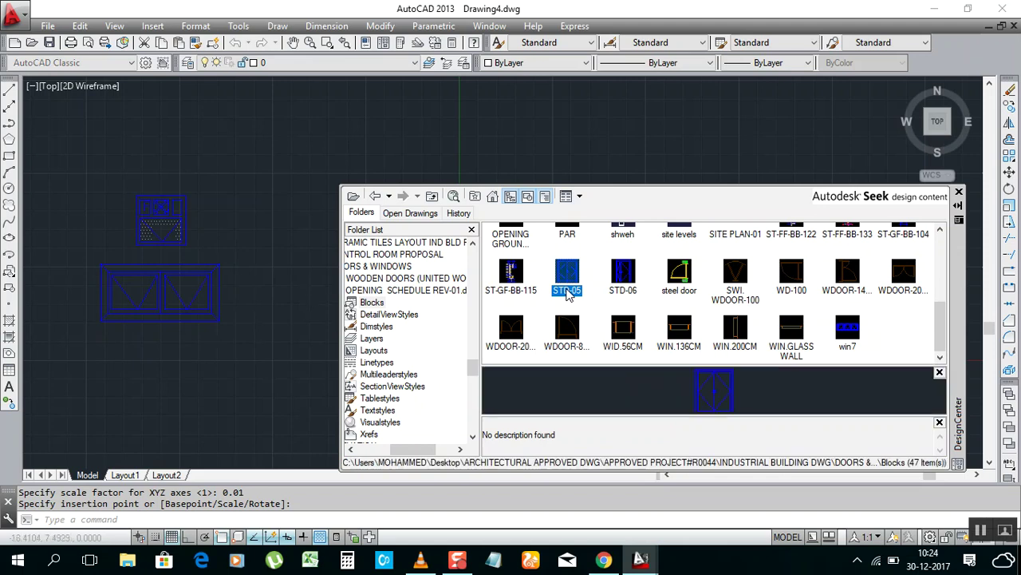
double_click(567, 292)
left_click(531, 372)
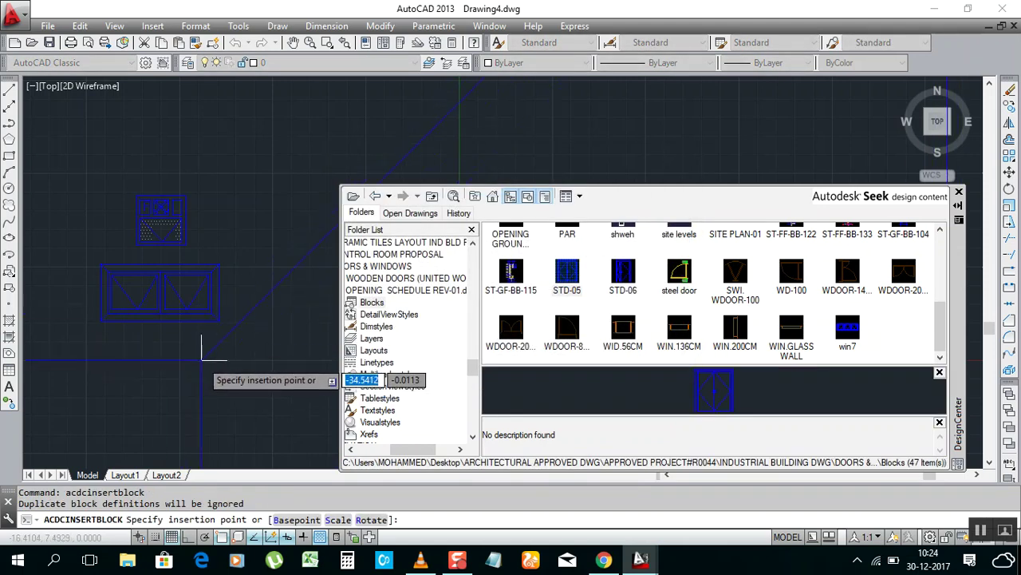
type("S")
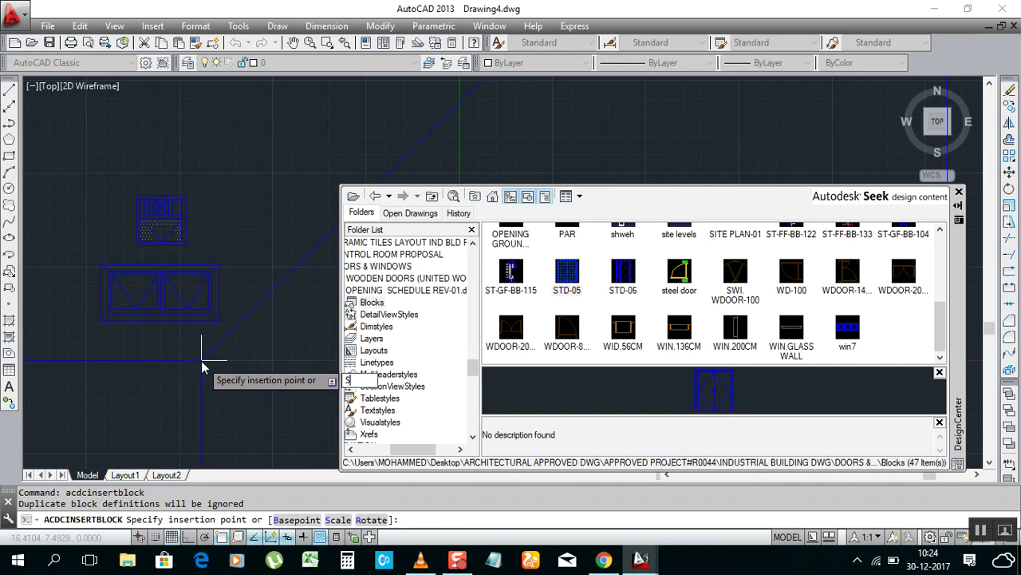
key("Return")
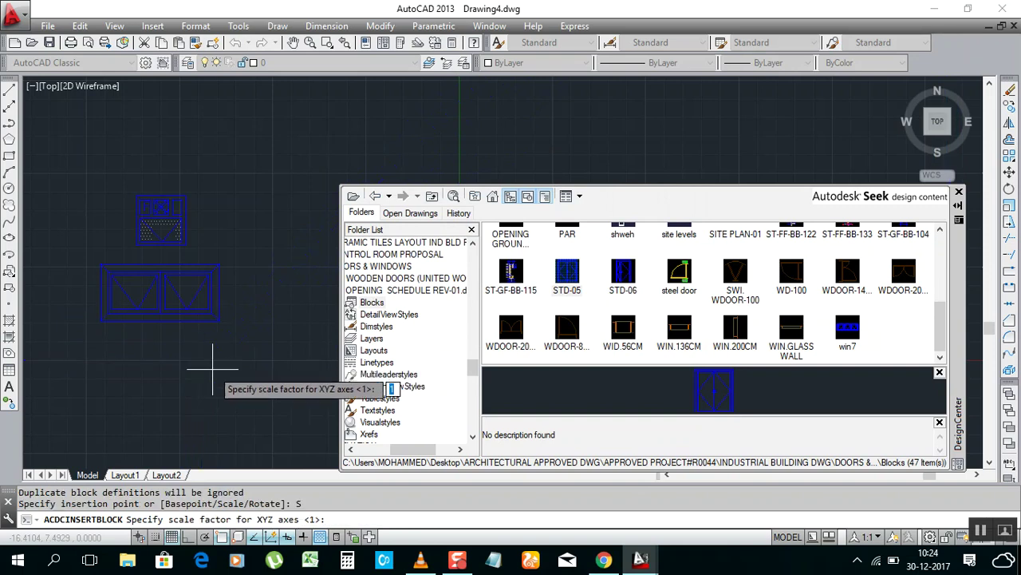
type("0.01")
key("Return")
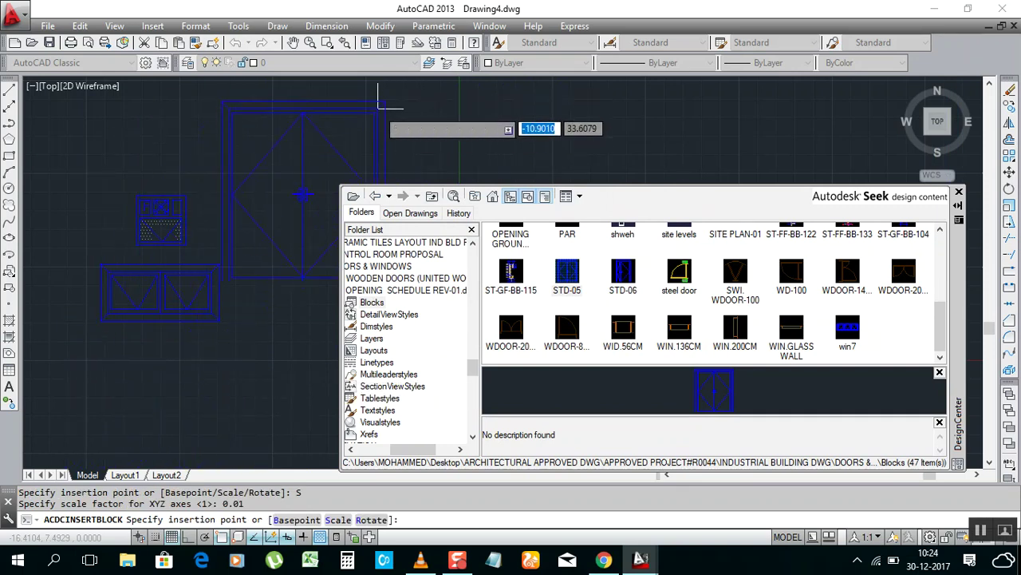
Place the STD-05 door upper right of the windows, then try inserting STD-06.
left_click(389, 102)
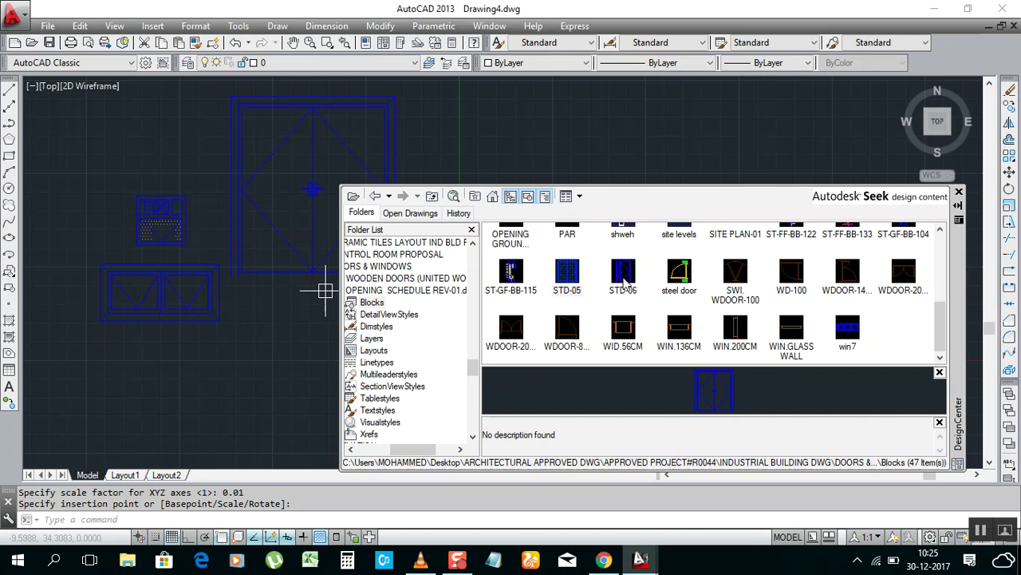
left_click(625, 277)
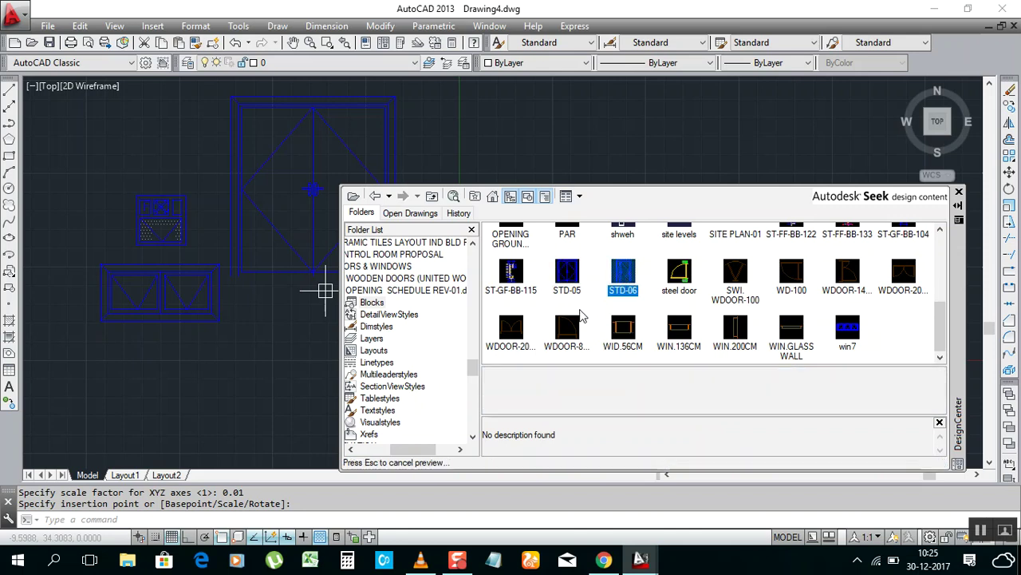
double_click(623, 277)
left_click(530, 369)
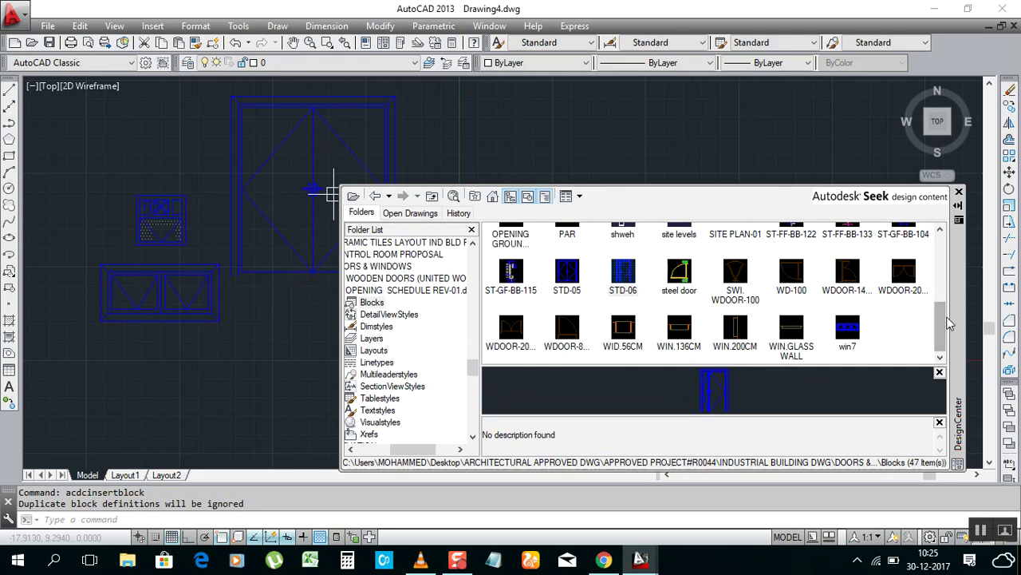
Preview the levels block and close its Insert dialog without inserting.
left_click_drag(939, 332, 940, 302)
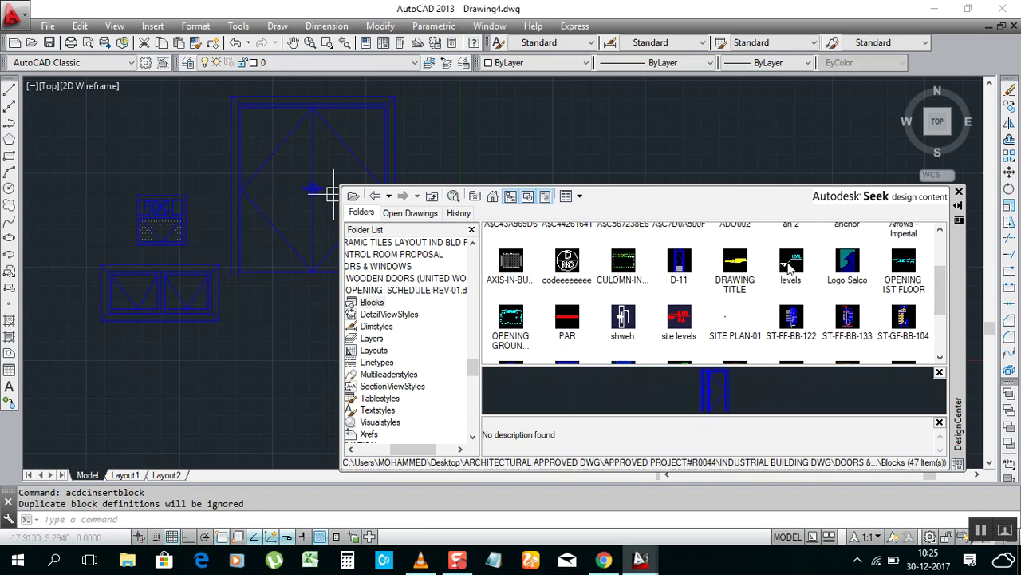
left_click(788, 269)
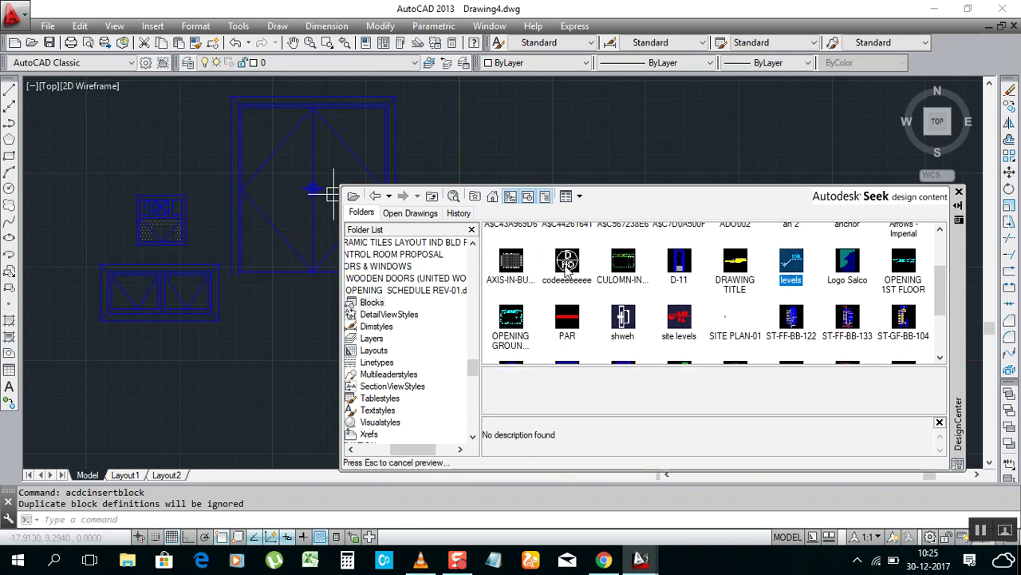
double_click(568, 263)
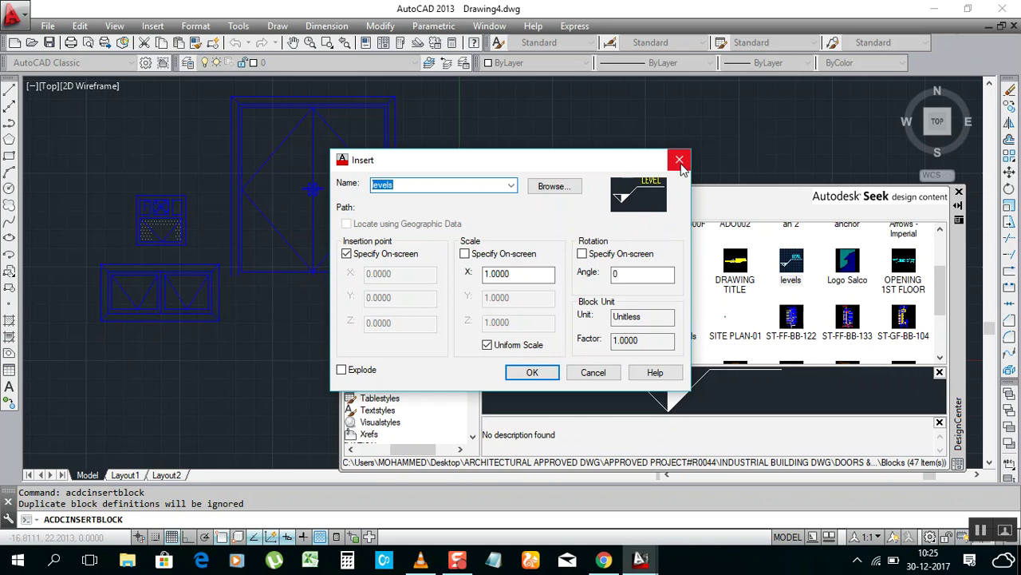
left_click(678, 155)
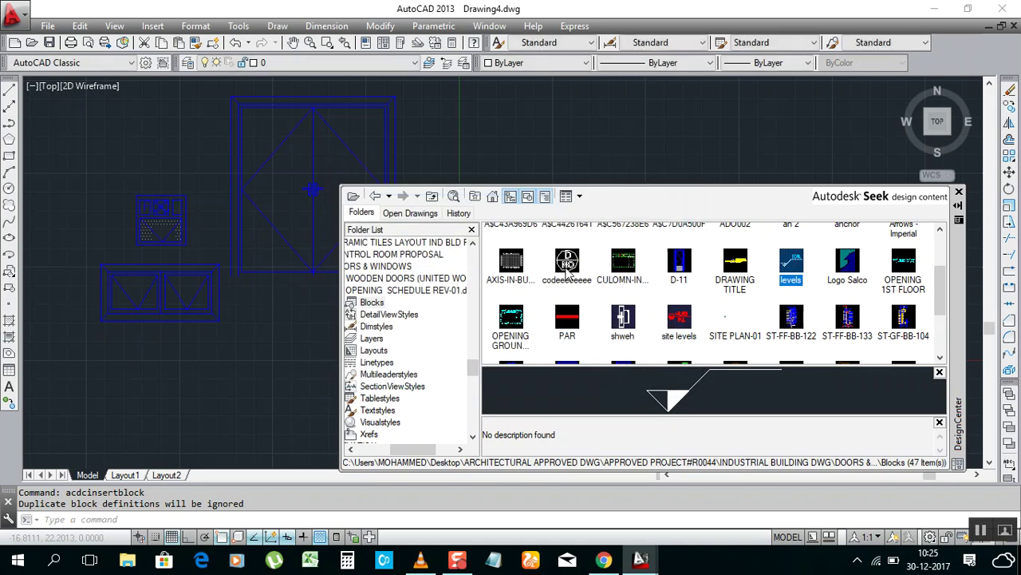
Insert the circular D/no code tag below the windows, keeping the attribute value 'no'.
left_click(569, 267)
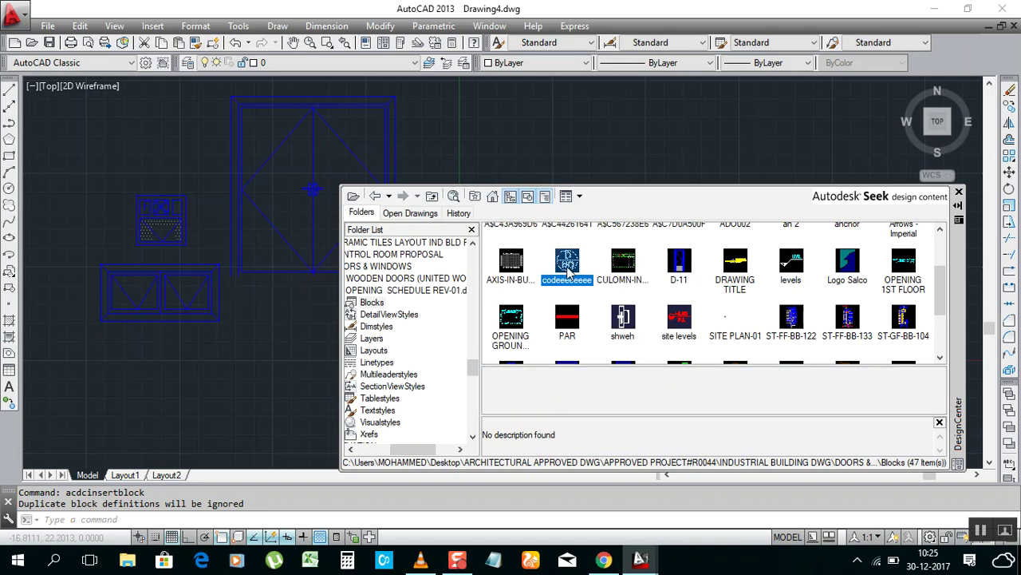
double_click(568, 263)
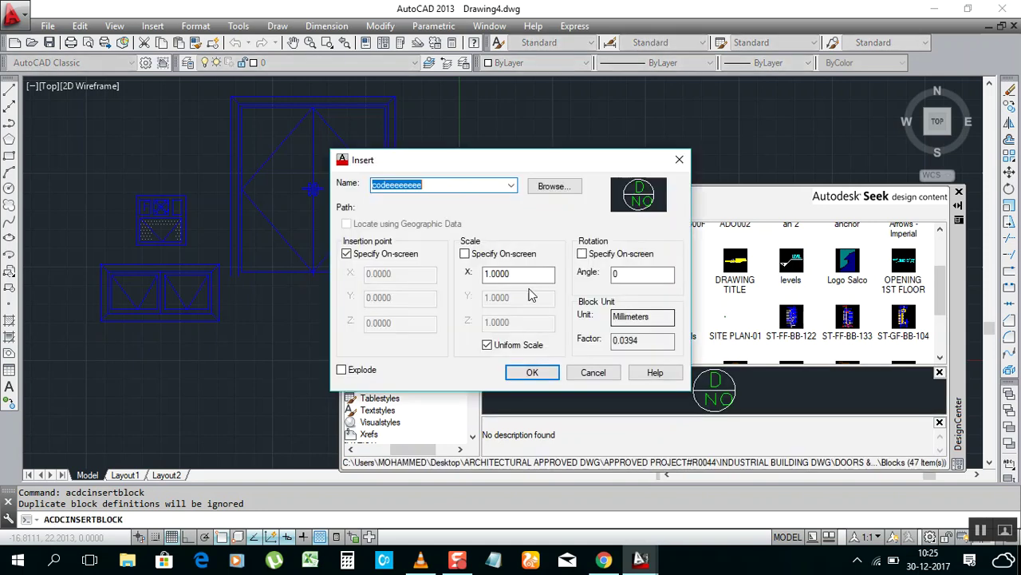
left_click(531, 369)
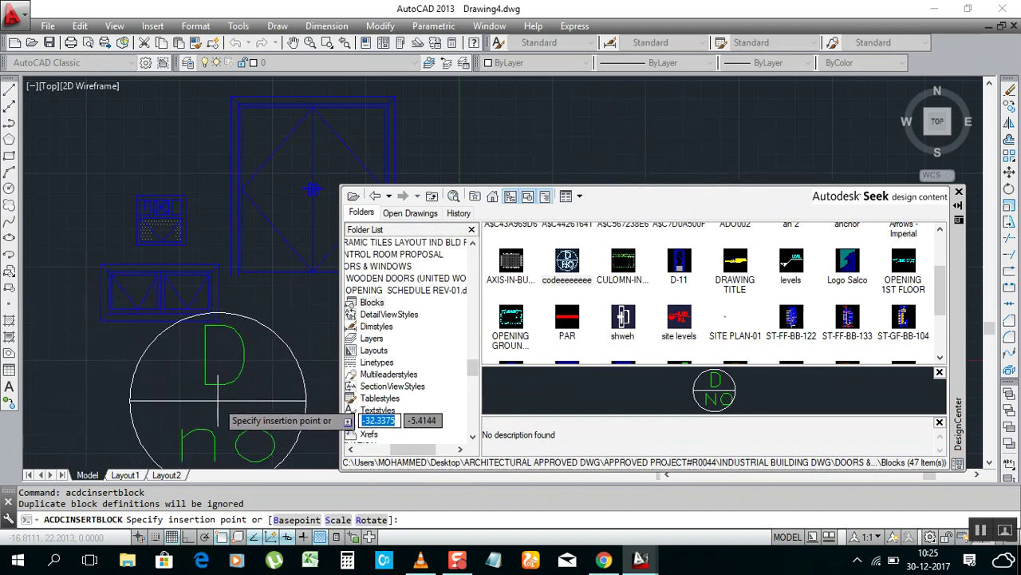
left_click(217, 399)
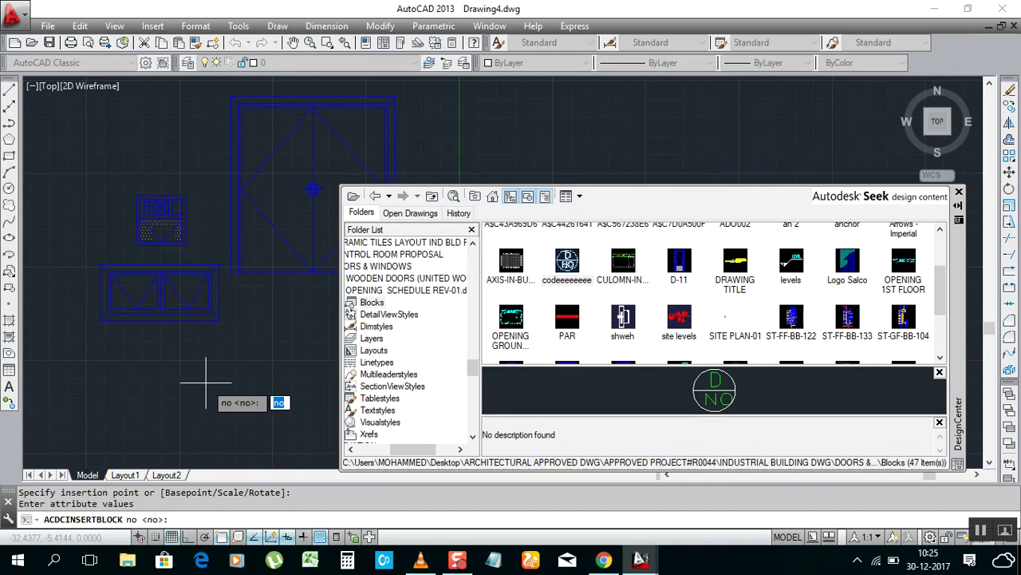
key("Return")
scroll(220, 351, "down", 2)
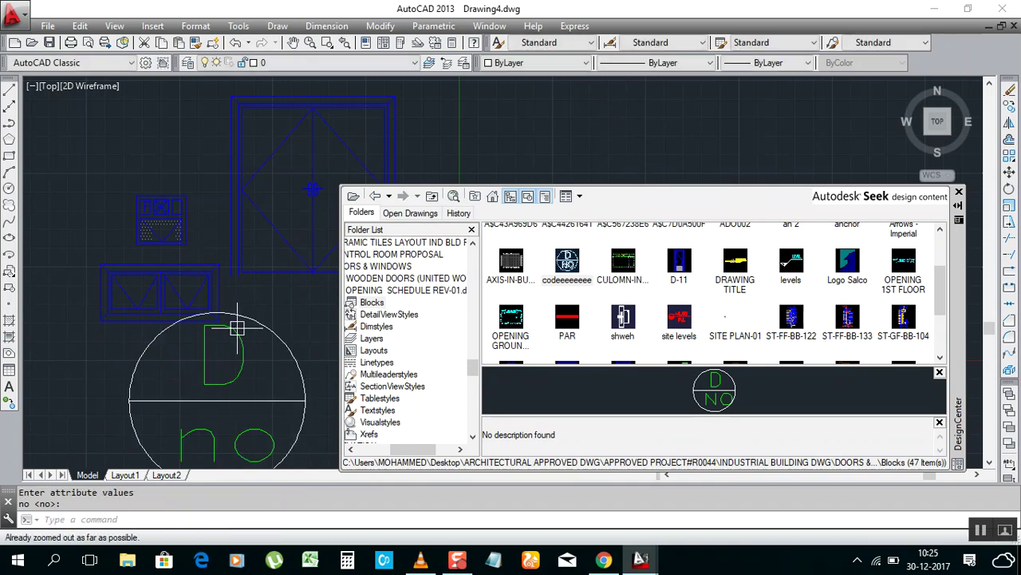
middle_click_drag(286, 308, 255, 299)
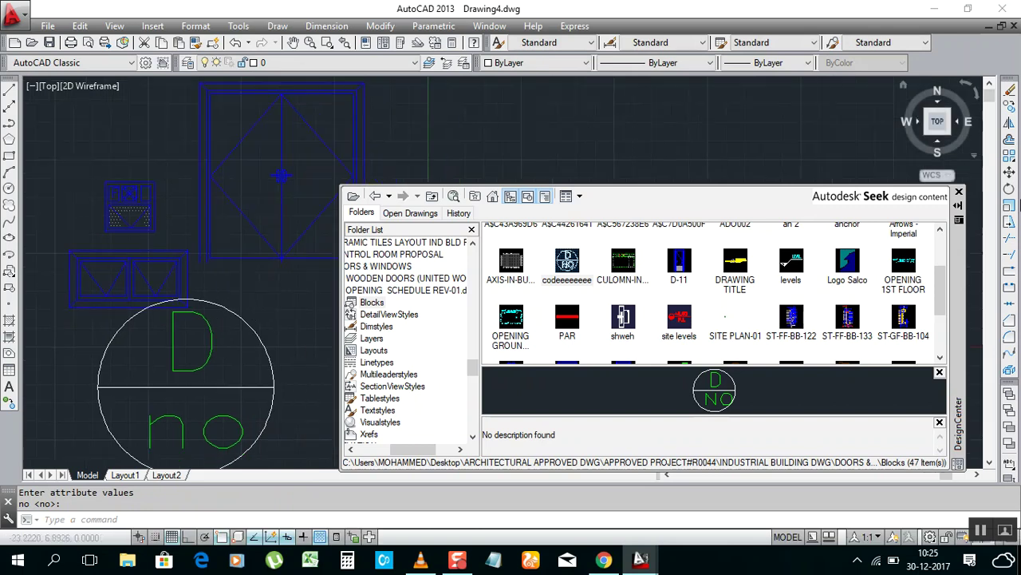
Close DesignCenter and pan to show both windows, the STD-05 door and the code tag.
left_click(959, 193)
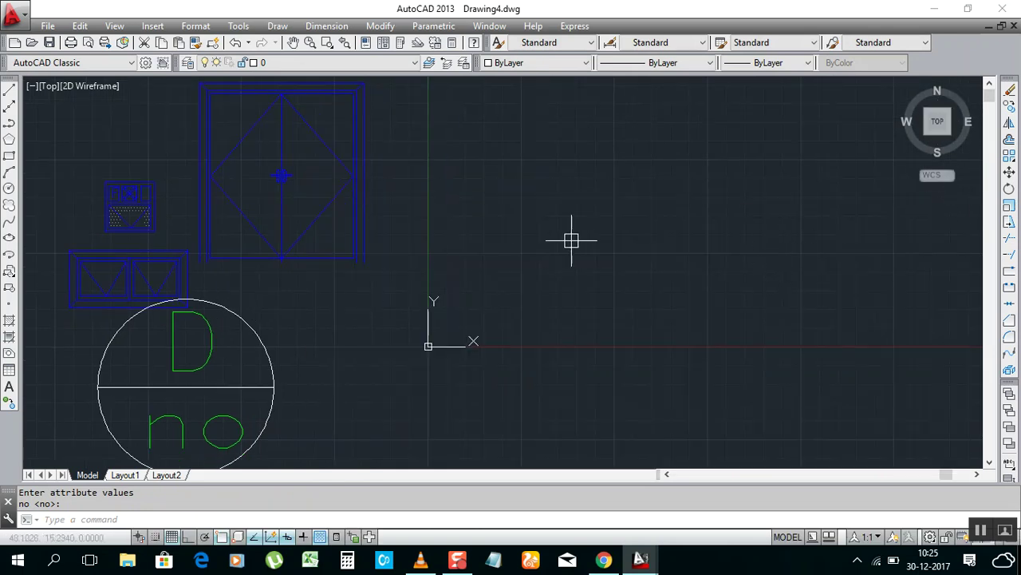
scroll(575, 232, "down", 2)
scroll(319, 263, "up", 1)
scroll(354, 255, "down", 1)
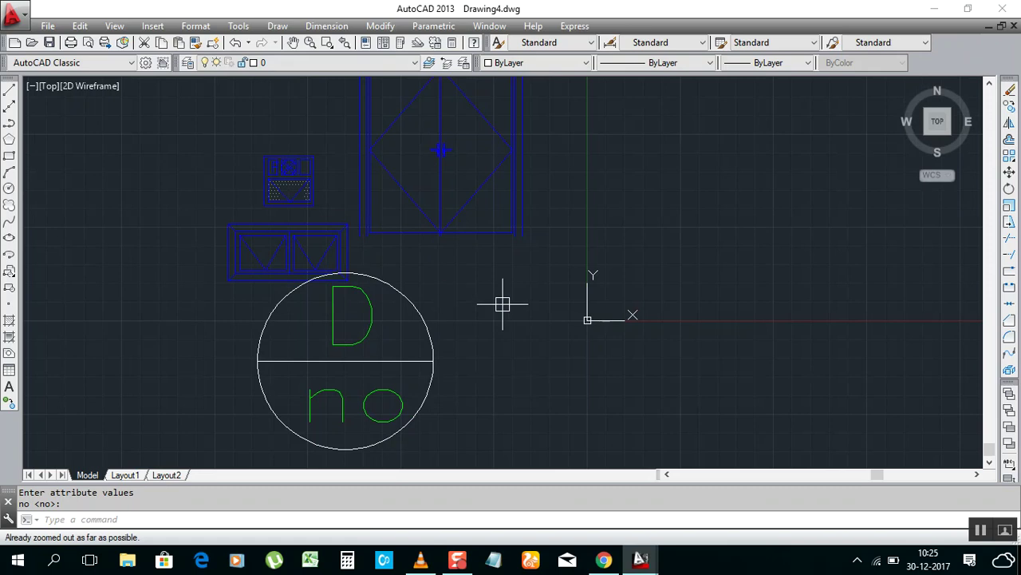
middle_click_drag(473, 295, 469, 324)
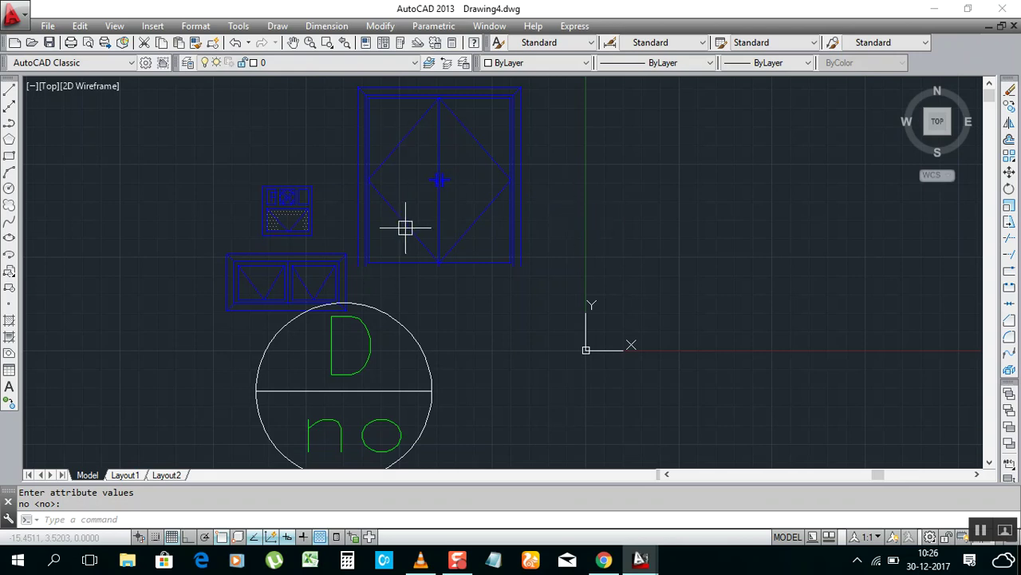
scroll(399, 217, "down", 2)
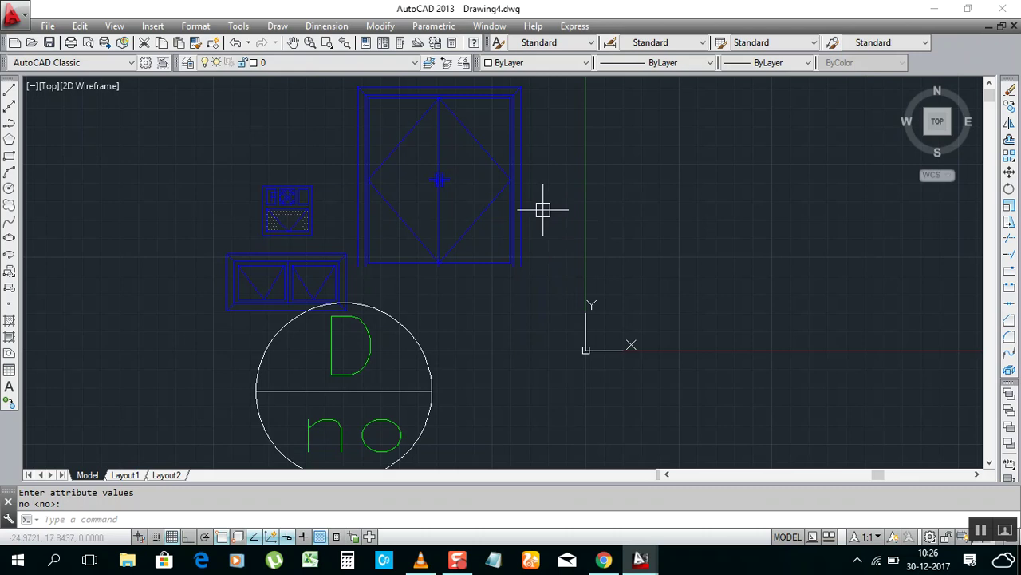